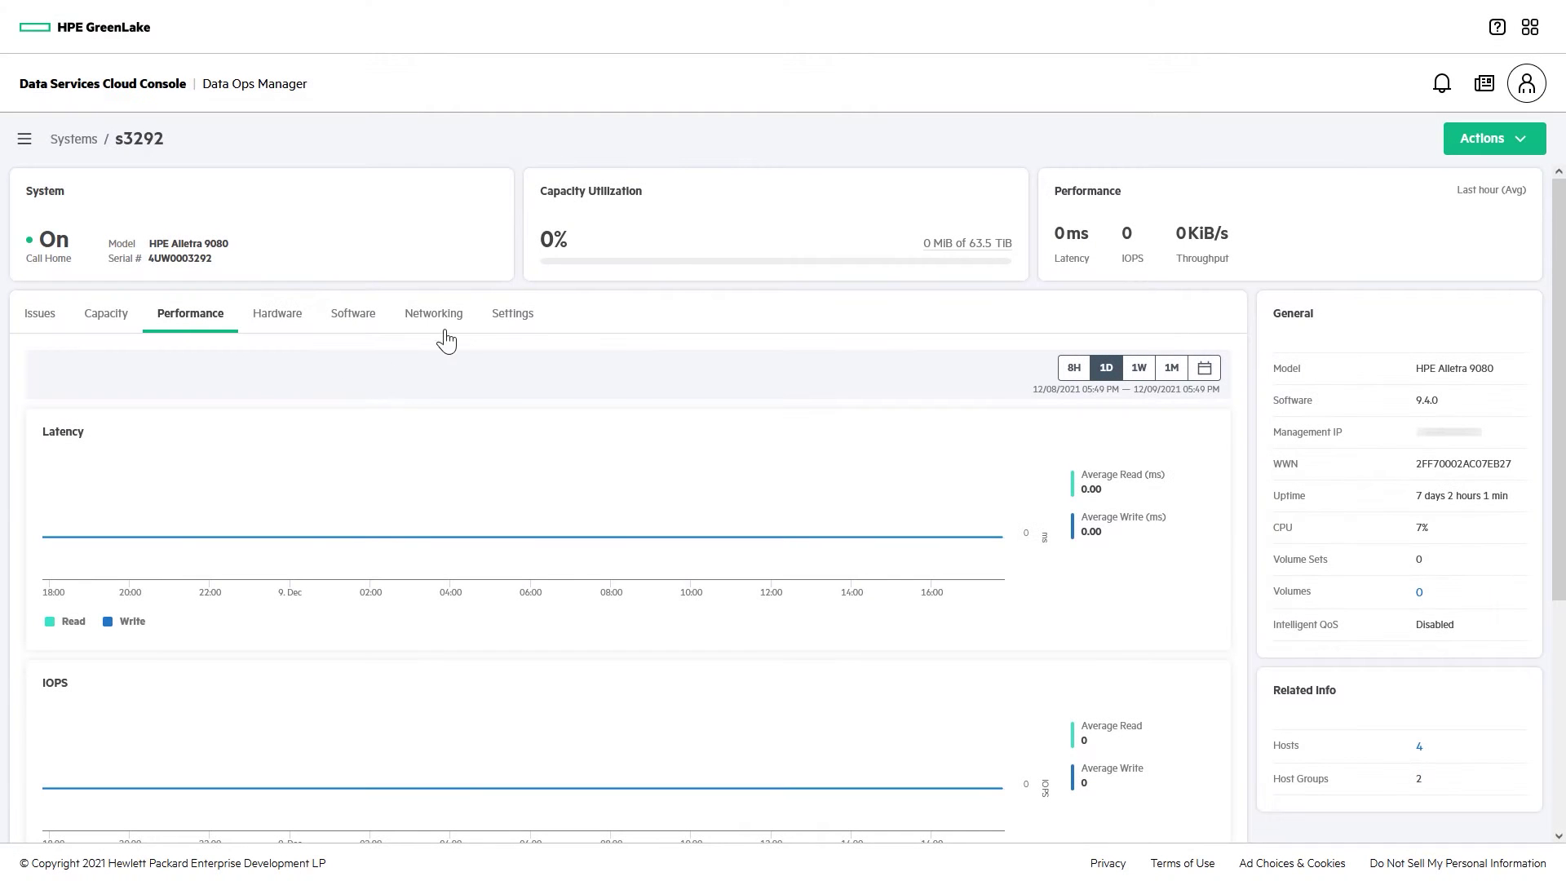
Turn on Intelligent QoS in system s3292's settings and submit the change
{"action": "left_click", "coordinate": [505, 326]}
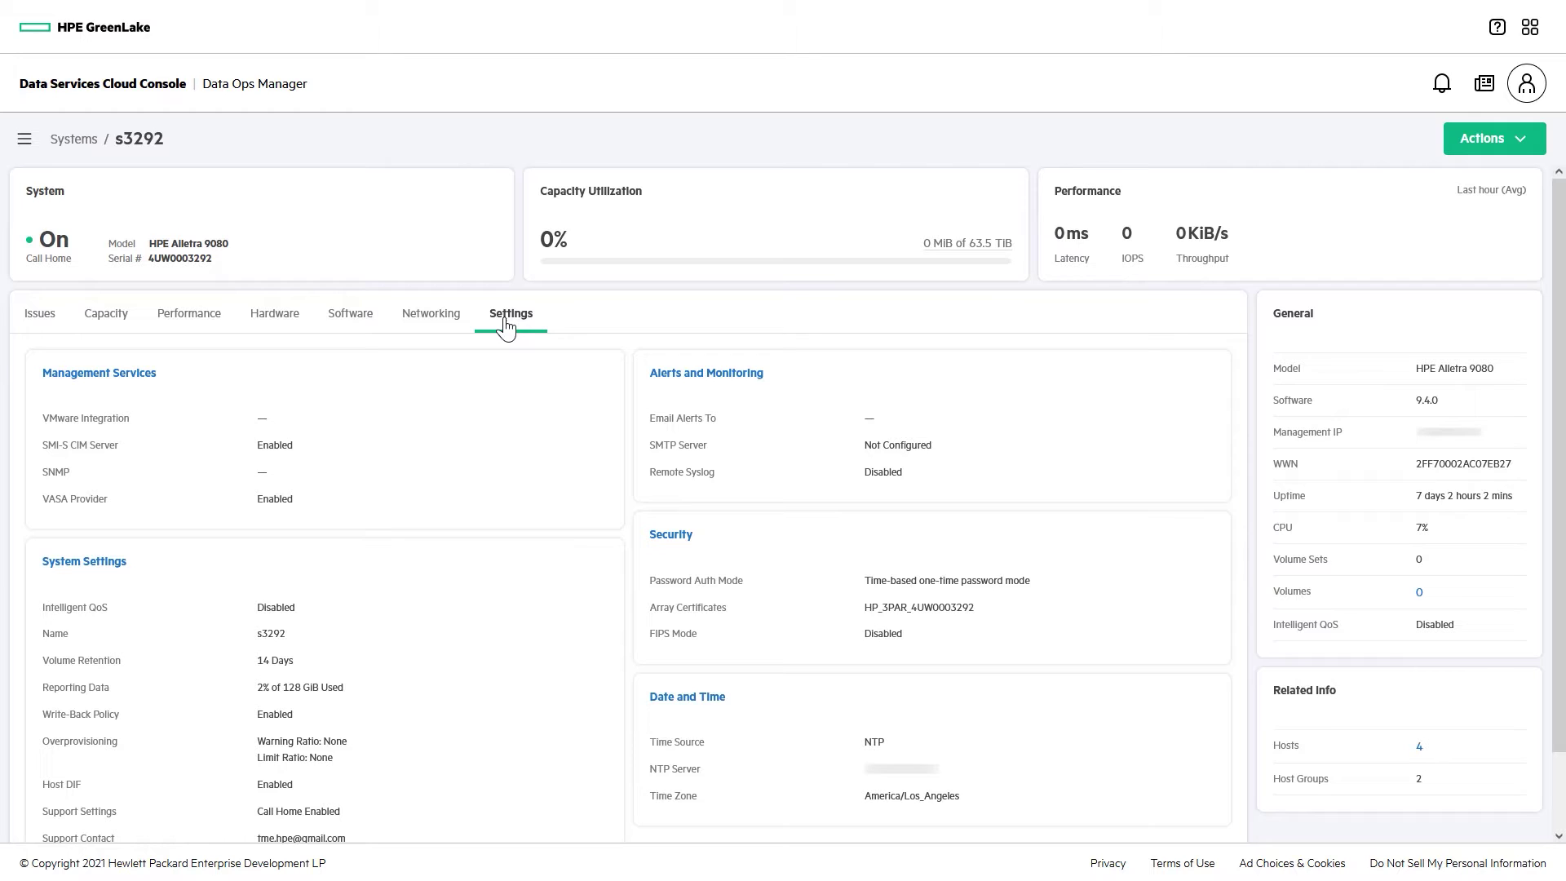
{"action": "left_click", "coordinate": [96, 561]}
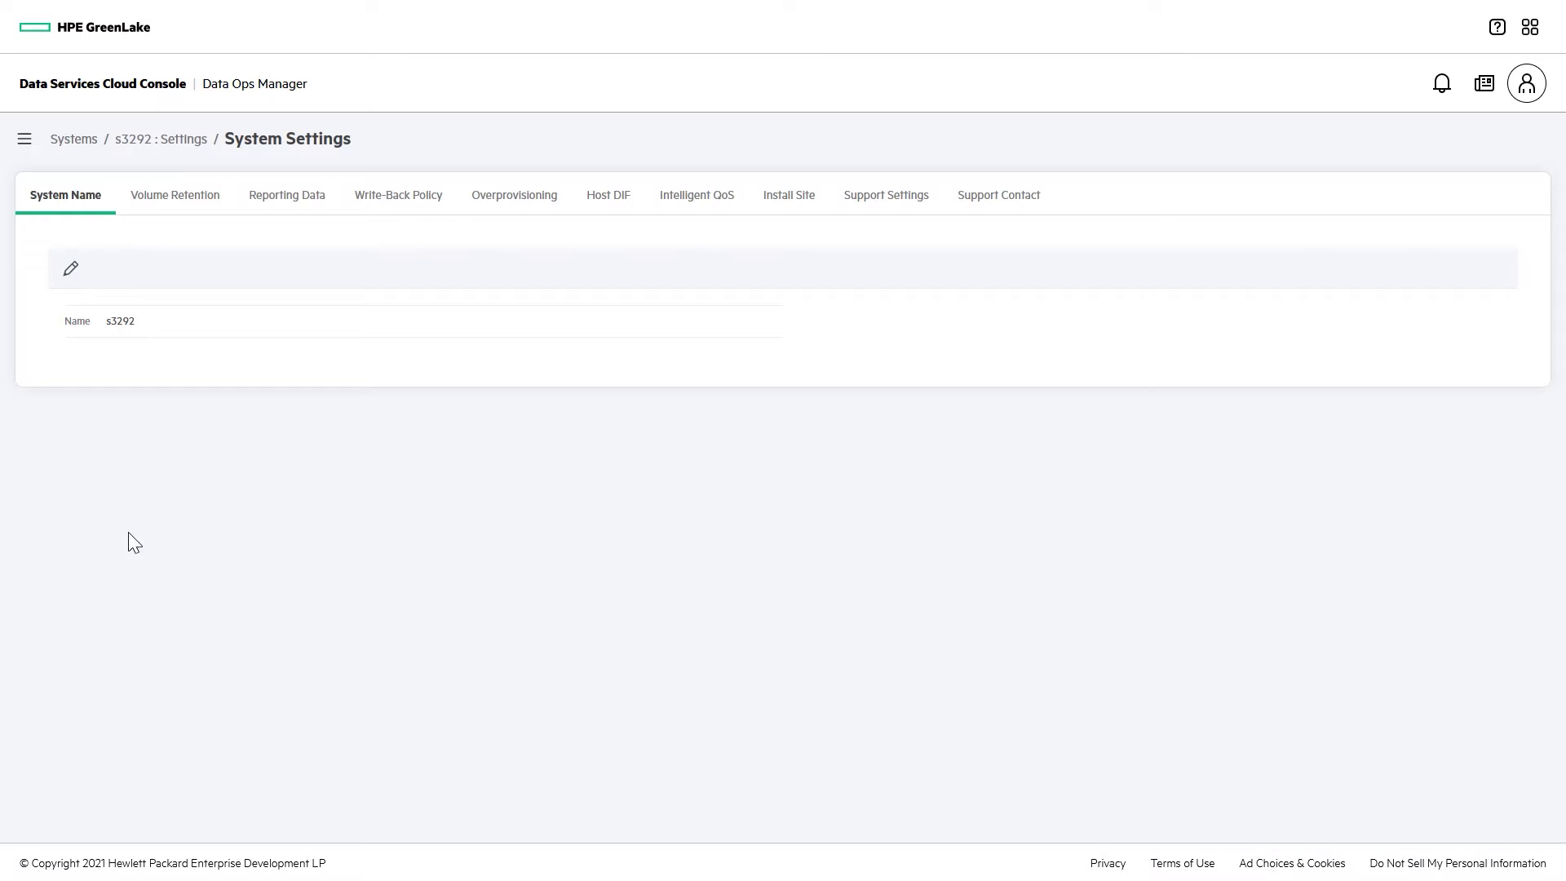
{"action": "left_click", "coordinate": [688, 206]}
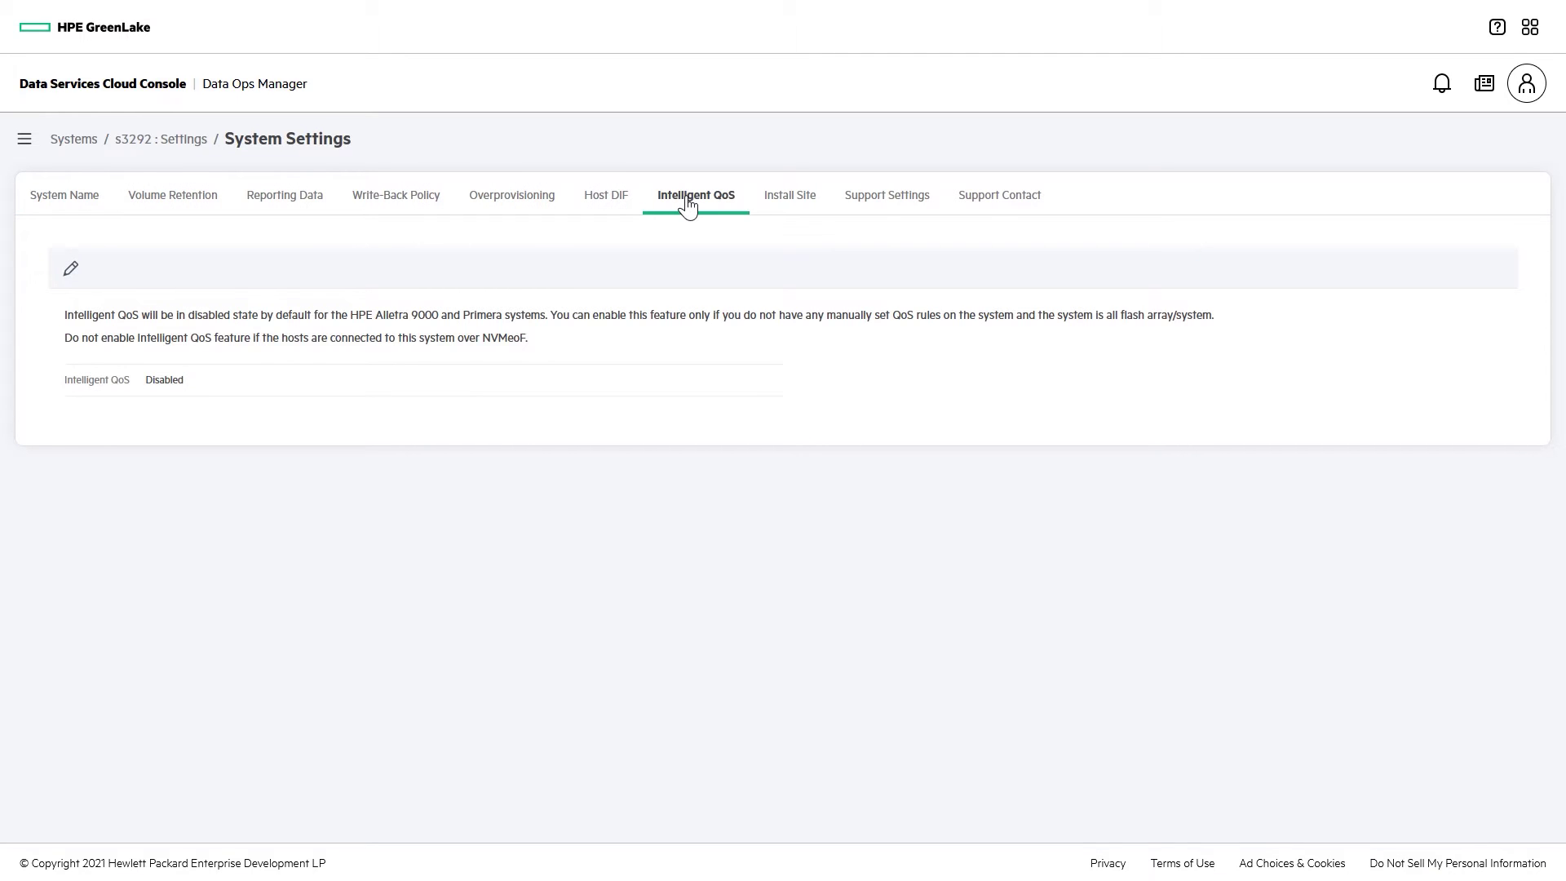
{"action": "left_click", "coordinate": [71, 269]}
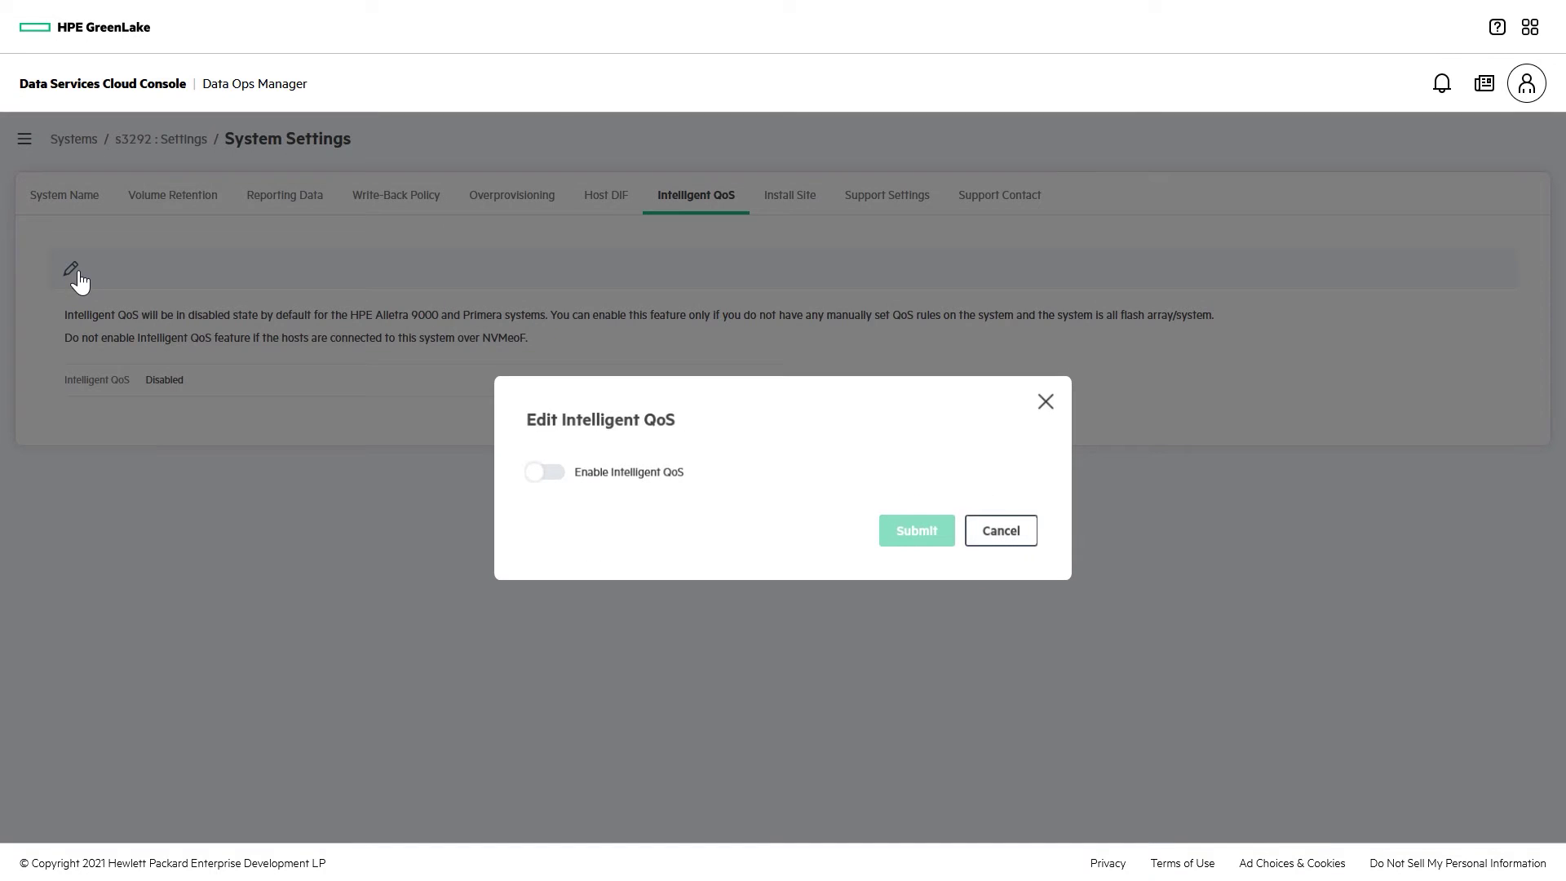
{"action": "left_click", "coordinate": [554, 480]}
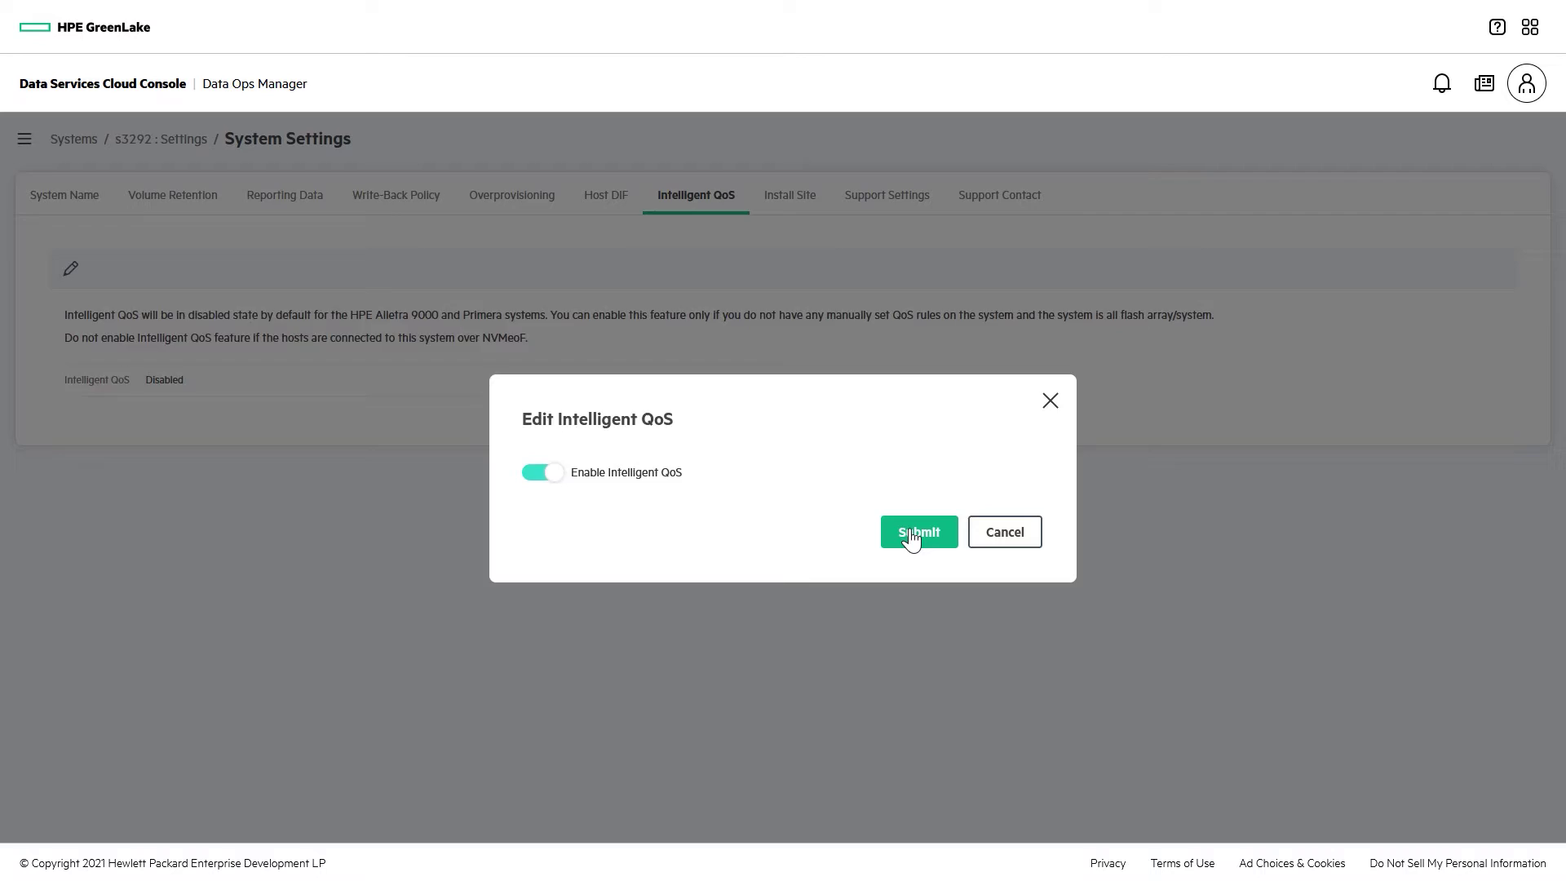
{"action": "left_click", "coordinate": [911, 534]}
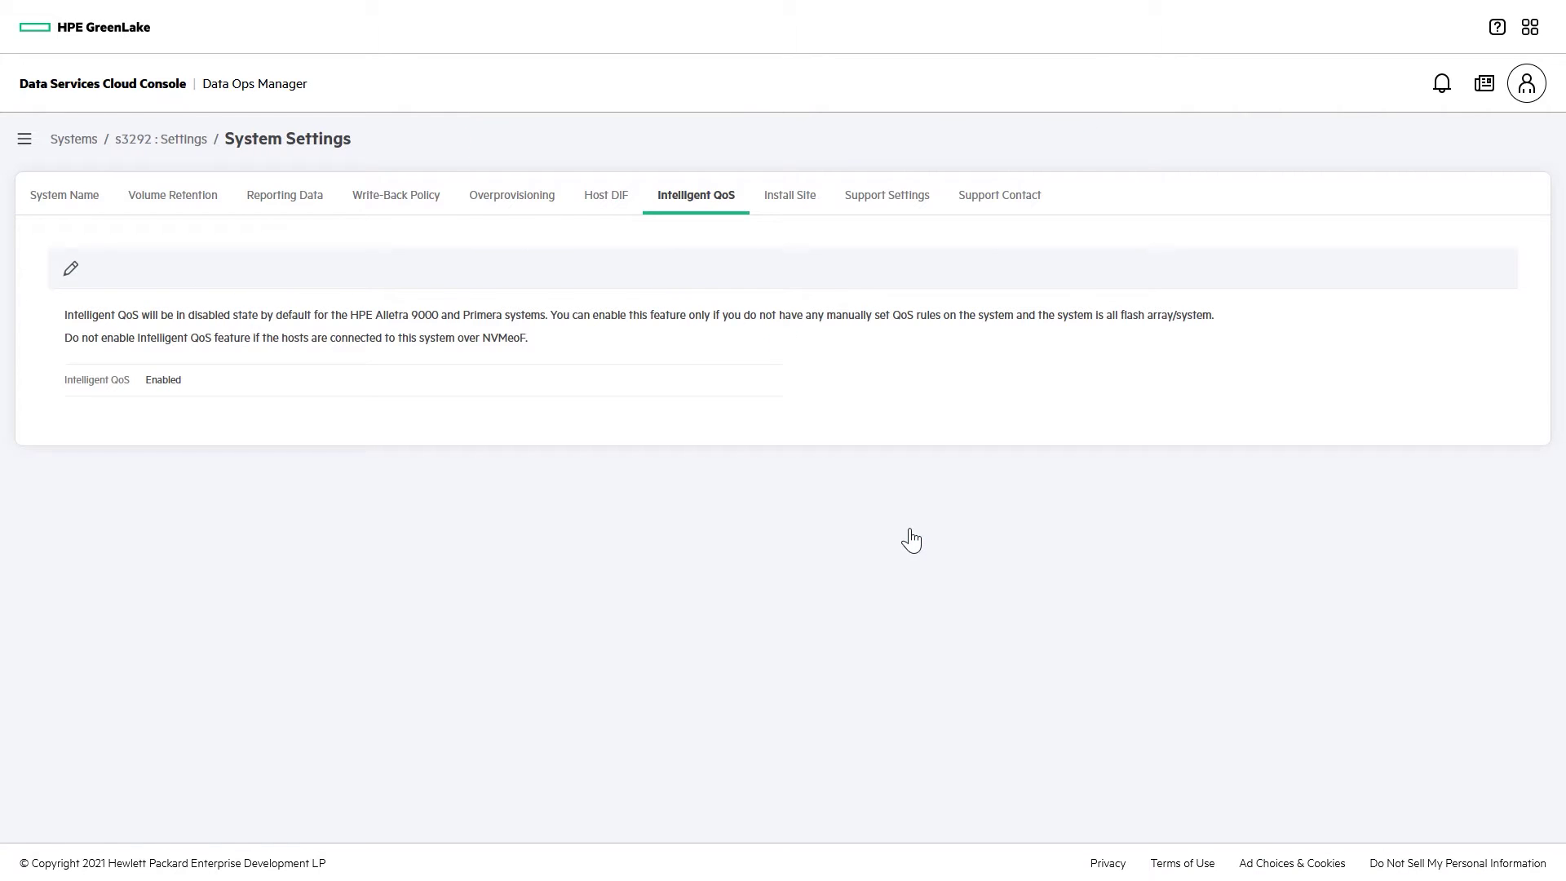
Start creating new volumes with the Virtual Server VMWare ESXi workload type
{"action": "left_click", "coordinate": [23, 145]}
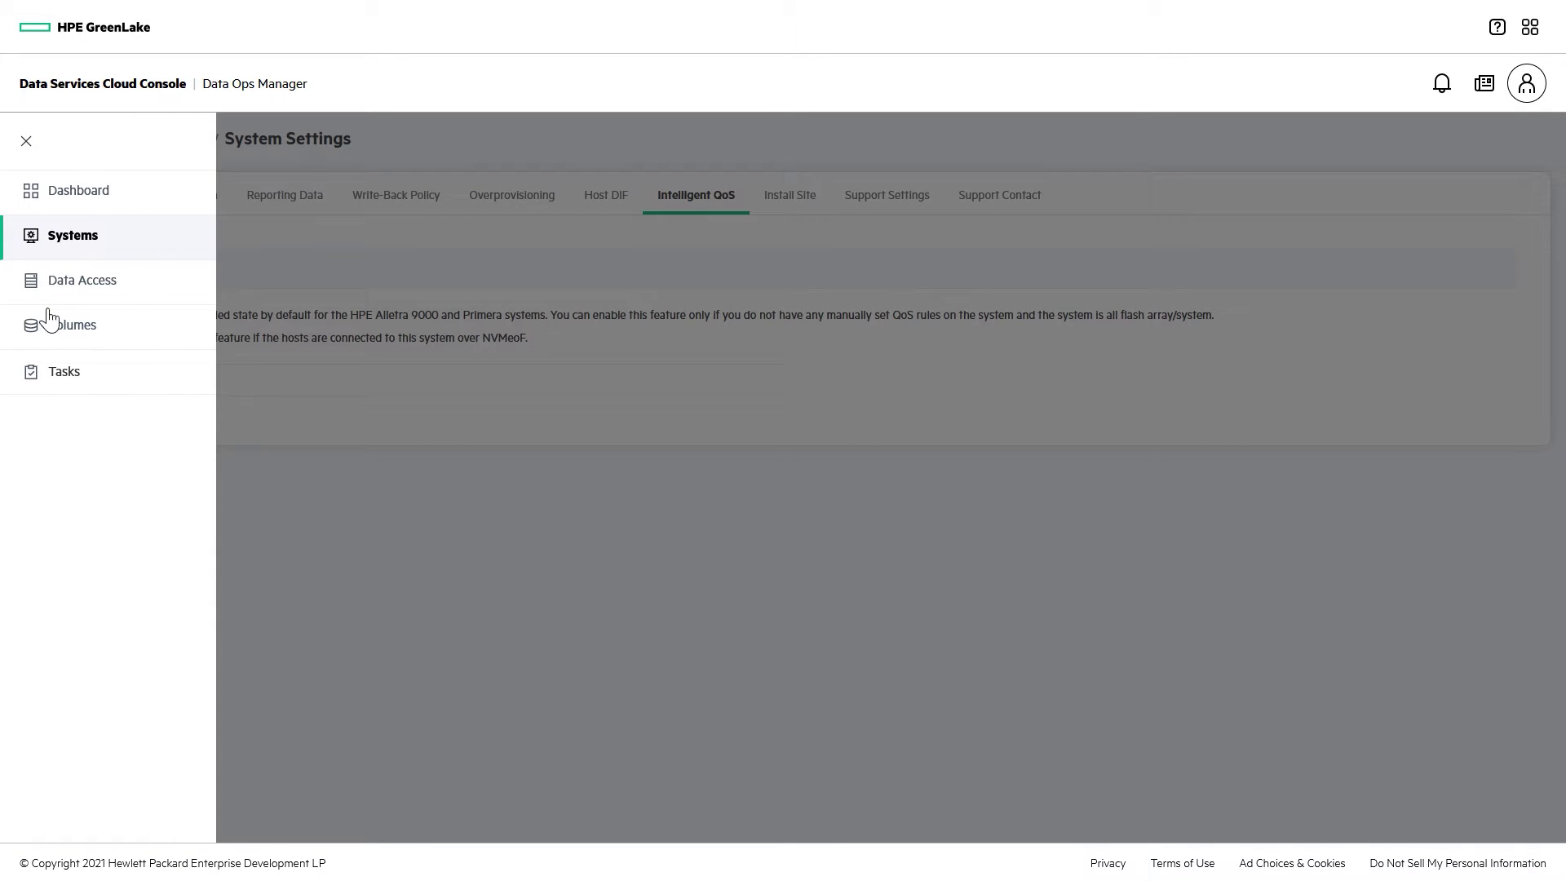
{"action": "left_click", "coordinate": [53, 329]}
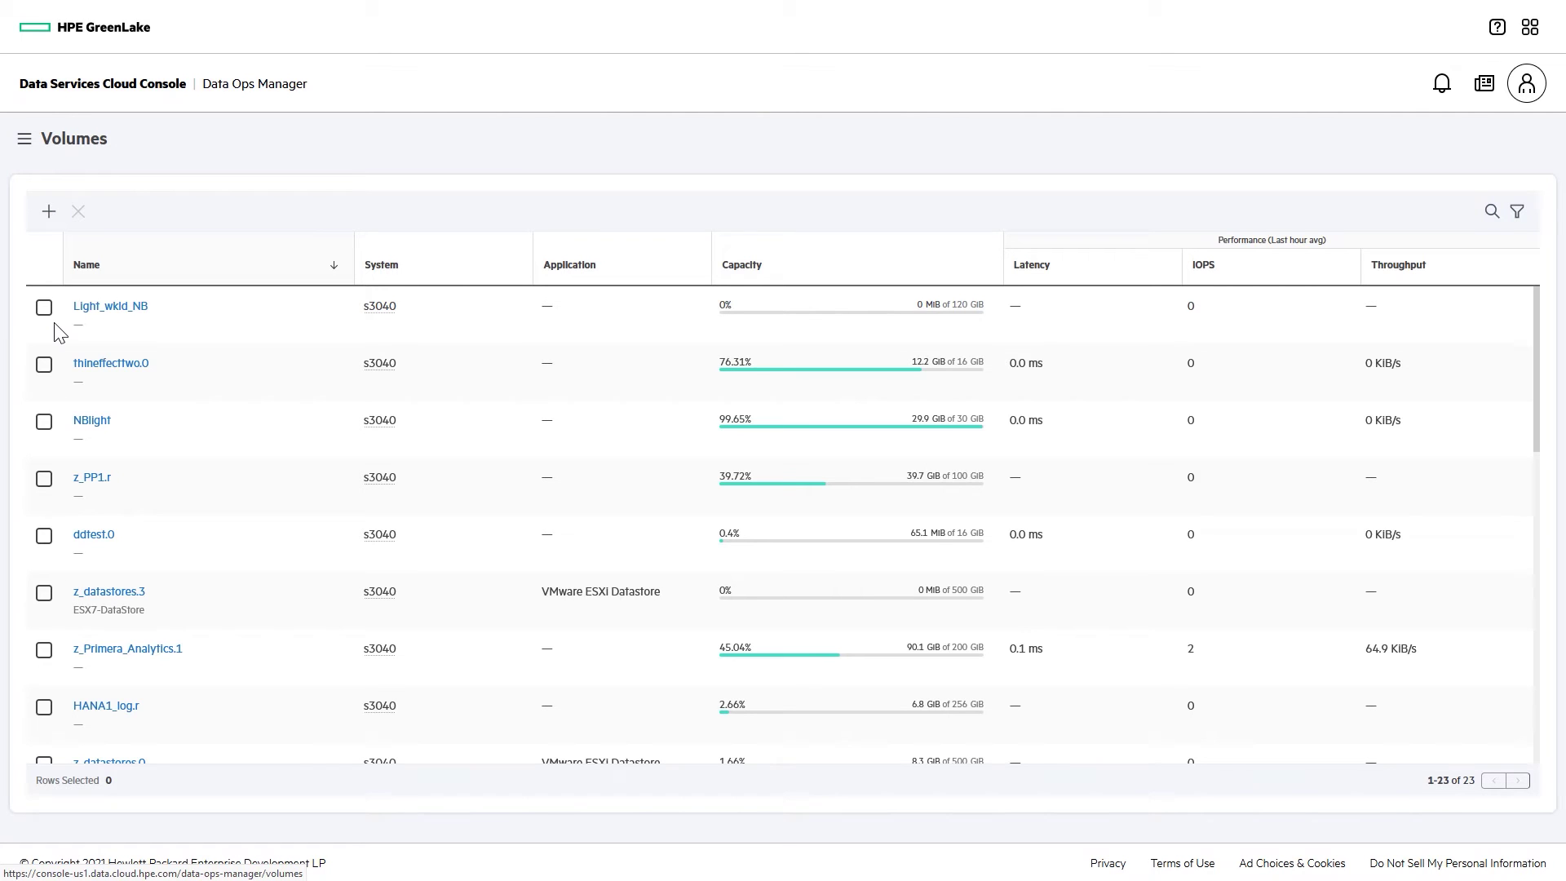
{"action": "left_click", "coordinate": [48, 212]}
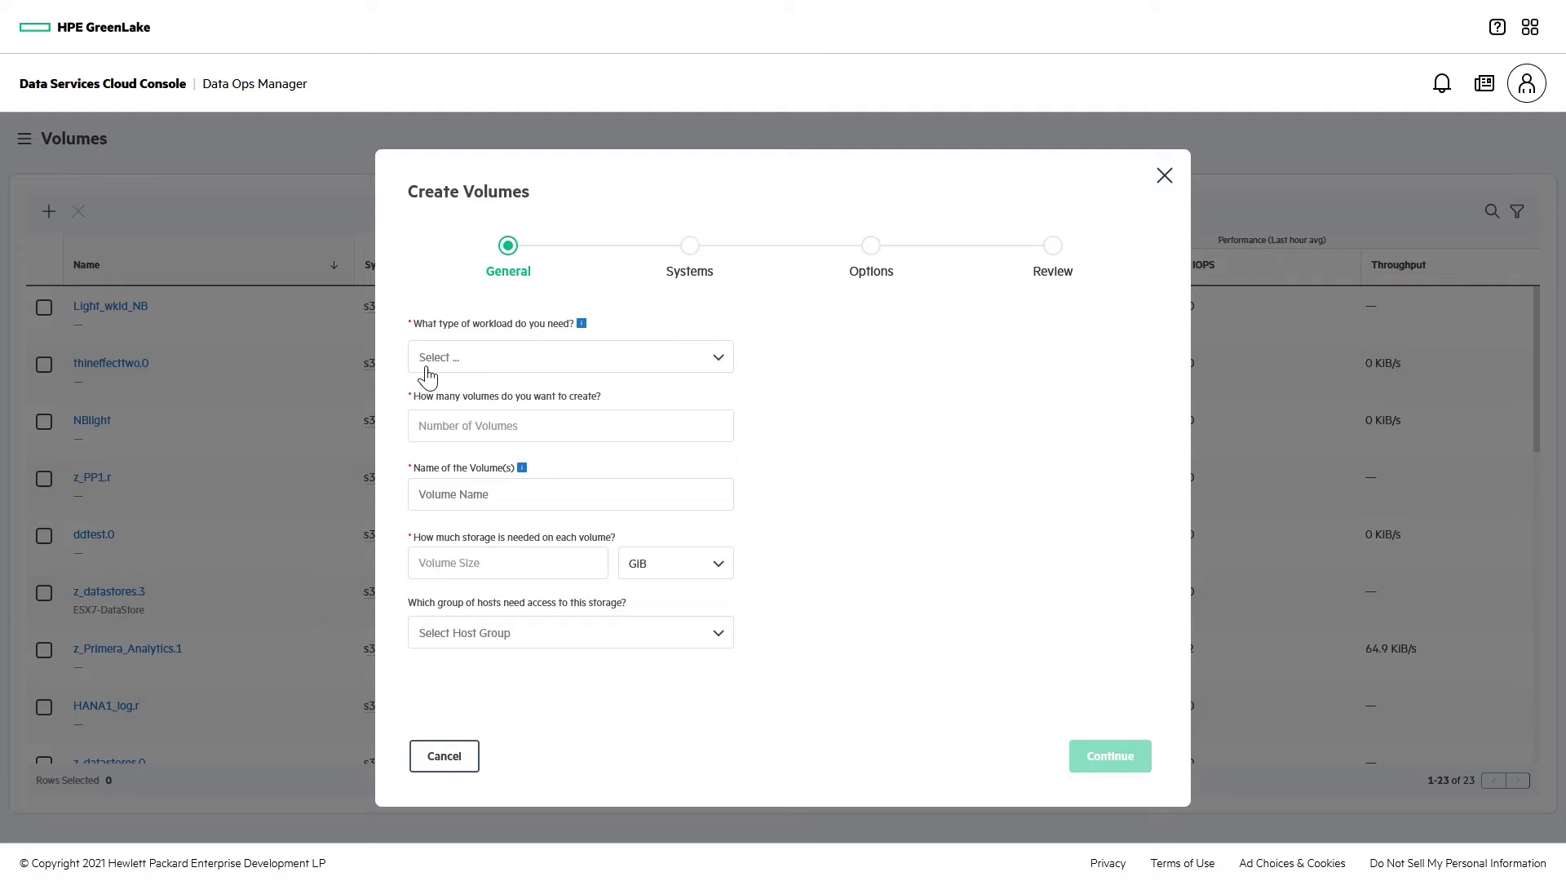
{"action": "left_click", "coordinate": [427, 371]}
{"action": "left_click", "coordinate": [457, 560]}
Request three 100 GiB volumes named ESX-dev with access for host group ESX-Dev
{"action": "left_click", "coordinate": [436, 429]}
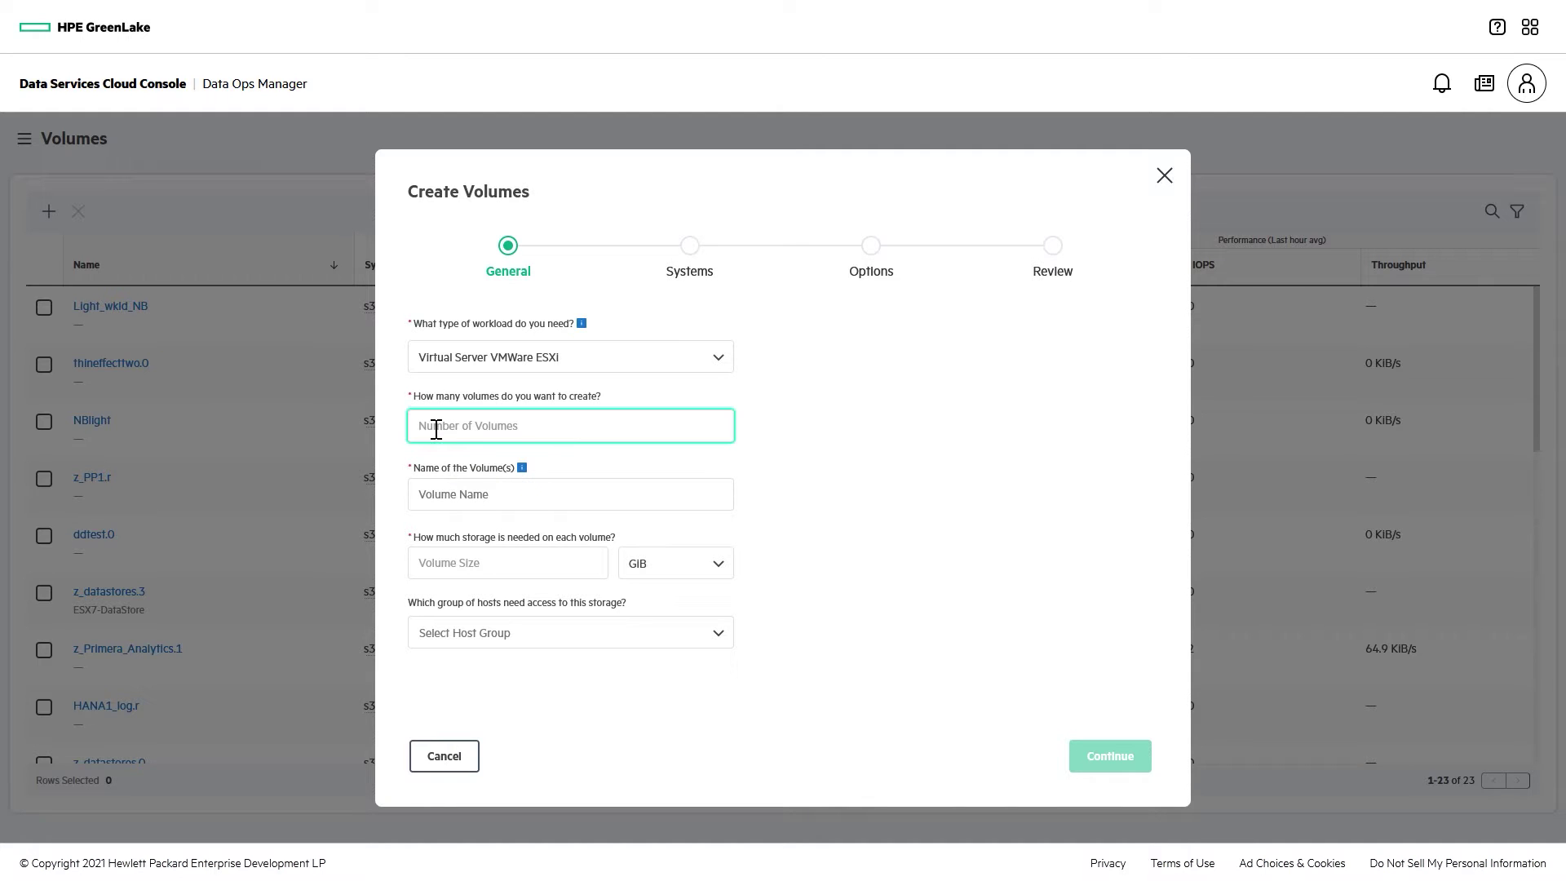
{"action": "type", "text": "3"}
{"action": "left_click", "coordinate": [437, 494]}
{"action": "type", "text": "ESX-dev"}
{"action": "left_click", "coordinate": [434, 562]}
{"action": "type", "text": "10"}
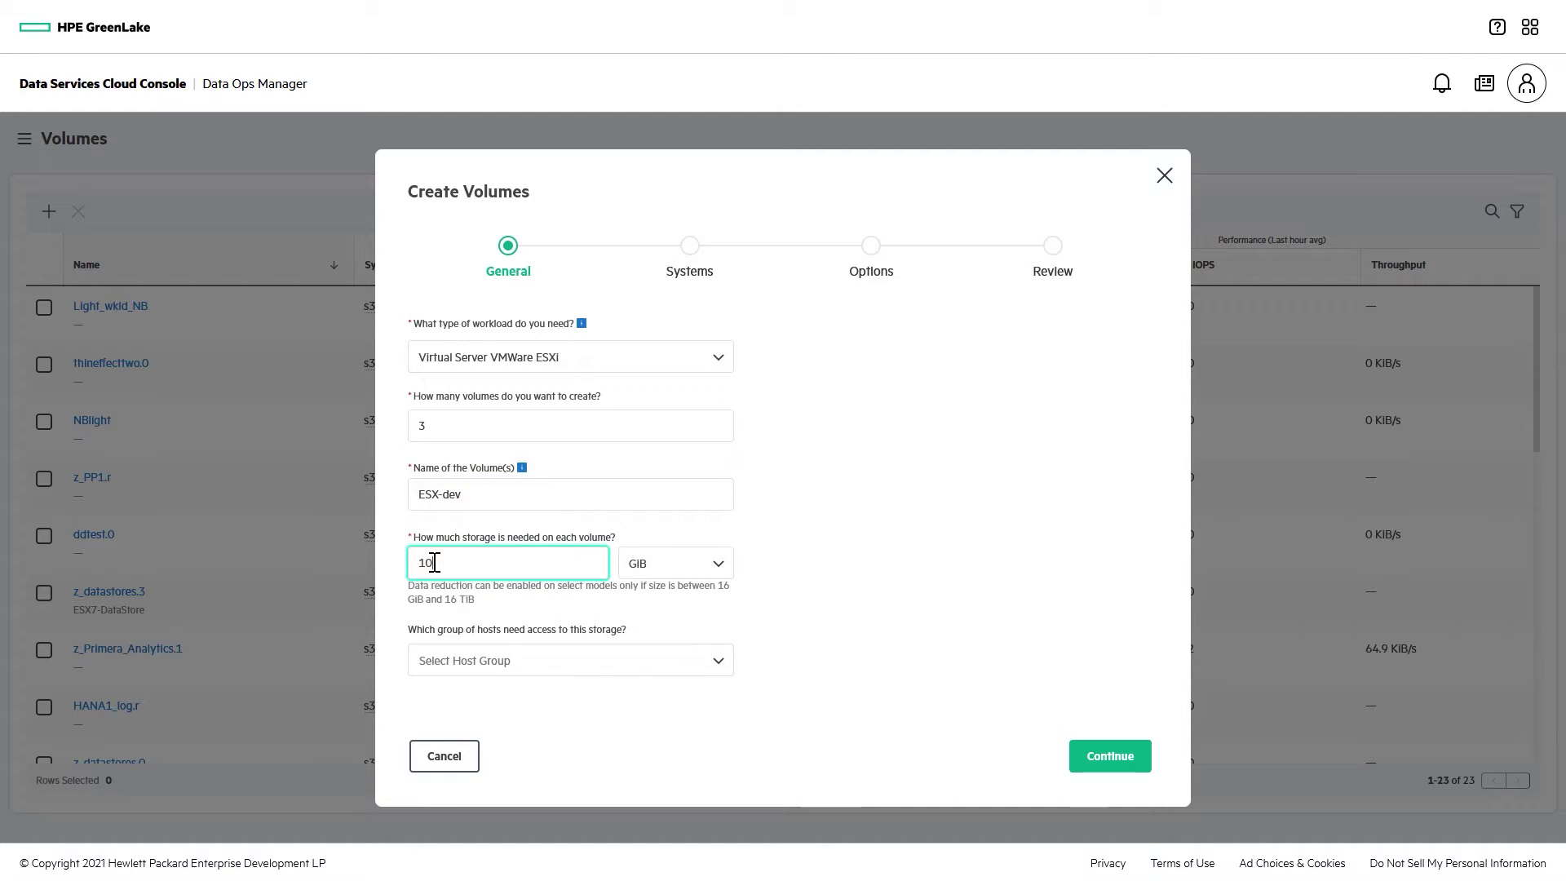
{"action": "type", "text": "0"}
{"action": "left_click", "coordinate": [444, 635]}
{"action": "type", "text": "ESX"}
{"action": "left_click", "coordinate": [449, 742]}
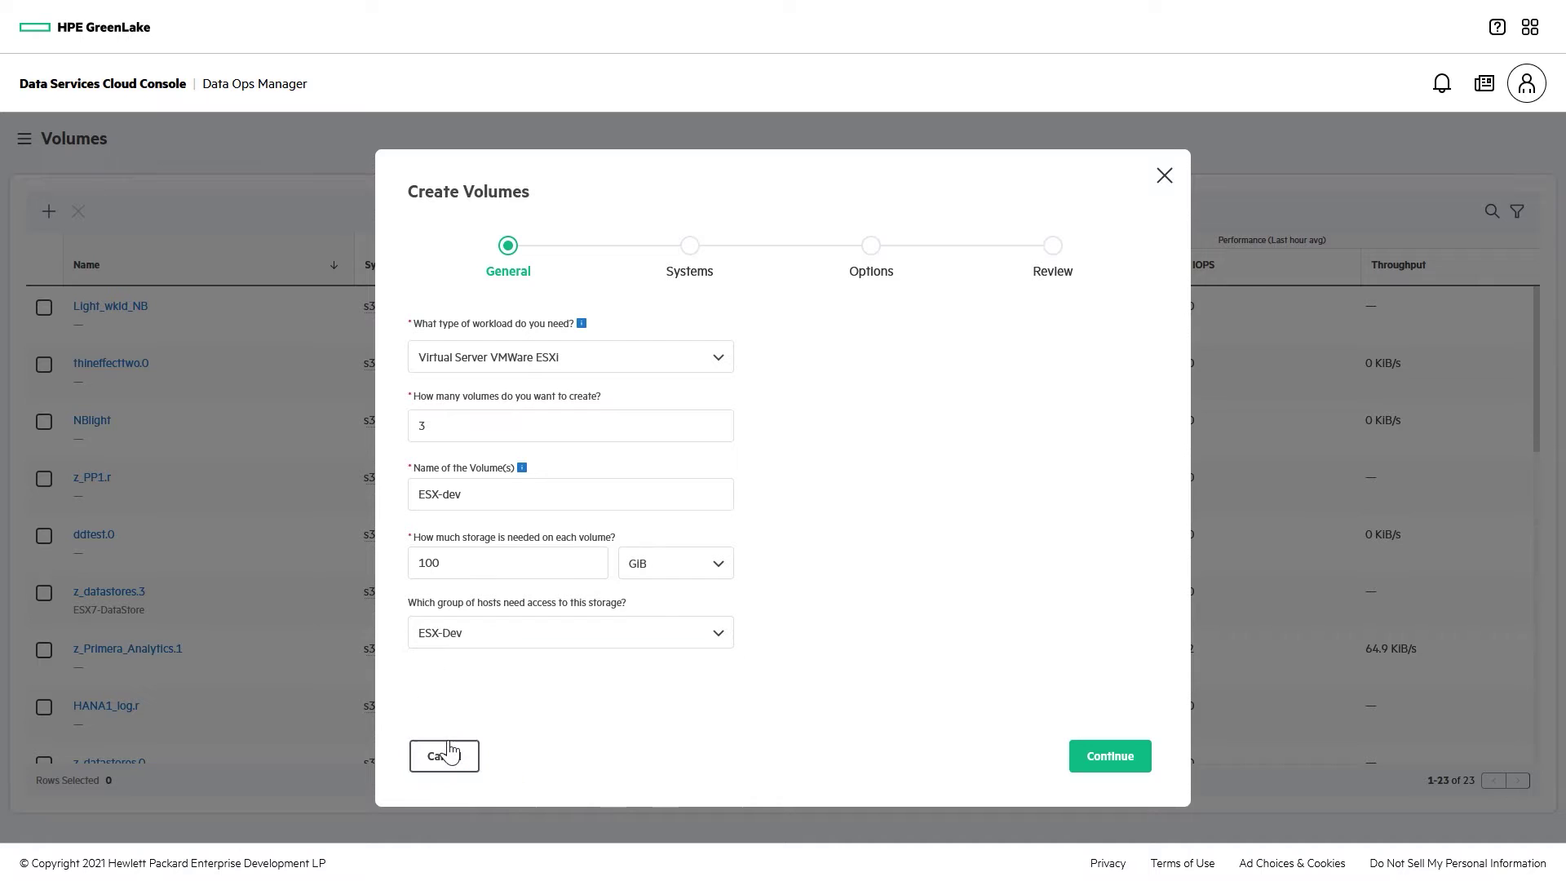
{"action": "left_click", "coordinate": [1108, 757]}
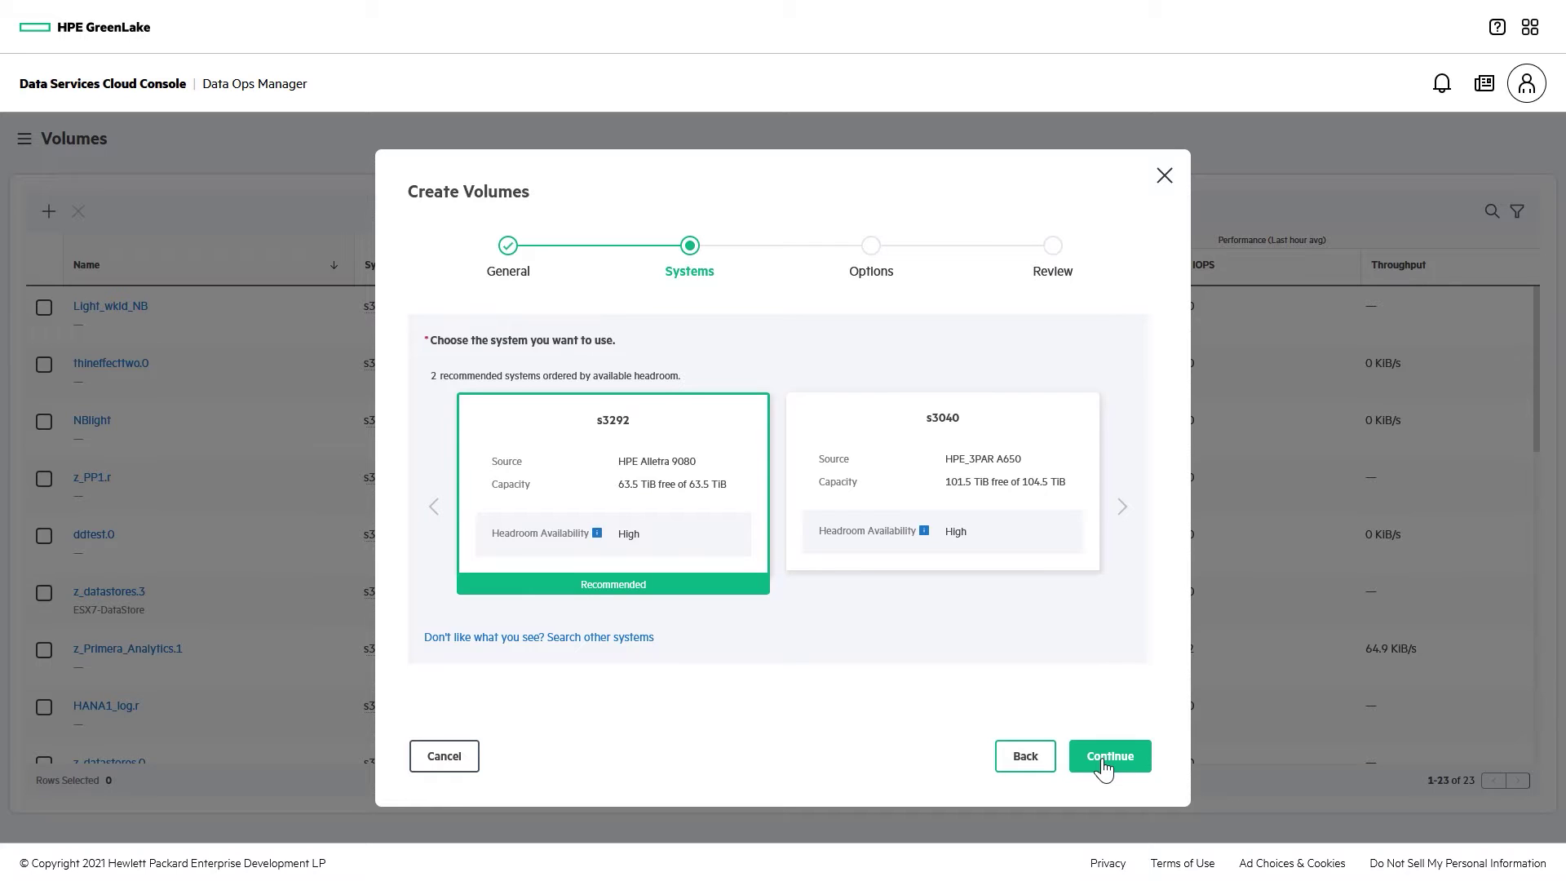
Keep system s3292, set the volume set priority to Low, and submit the ESX-dev volumes
{"action": "left_click", "coordinate": [1103, 768]}
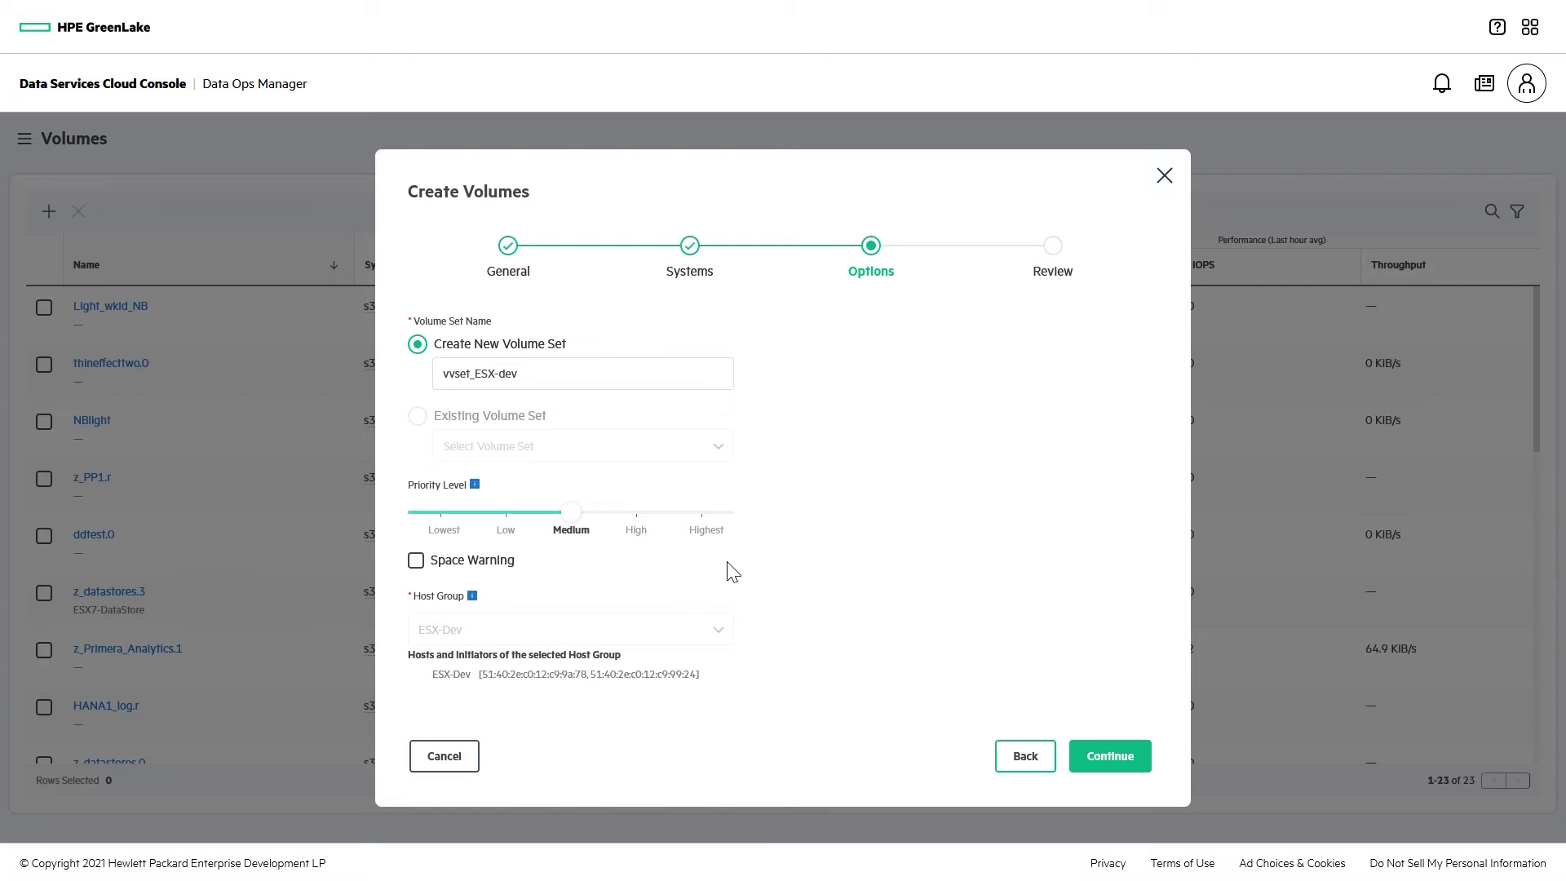
{"action": "left_click", "coordinate": [637, 522]}
{"action": "left_click", "coordinate": [507, 522]}
{"action": "left_click", "coordinate": [1107, 765]}
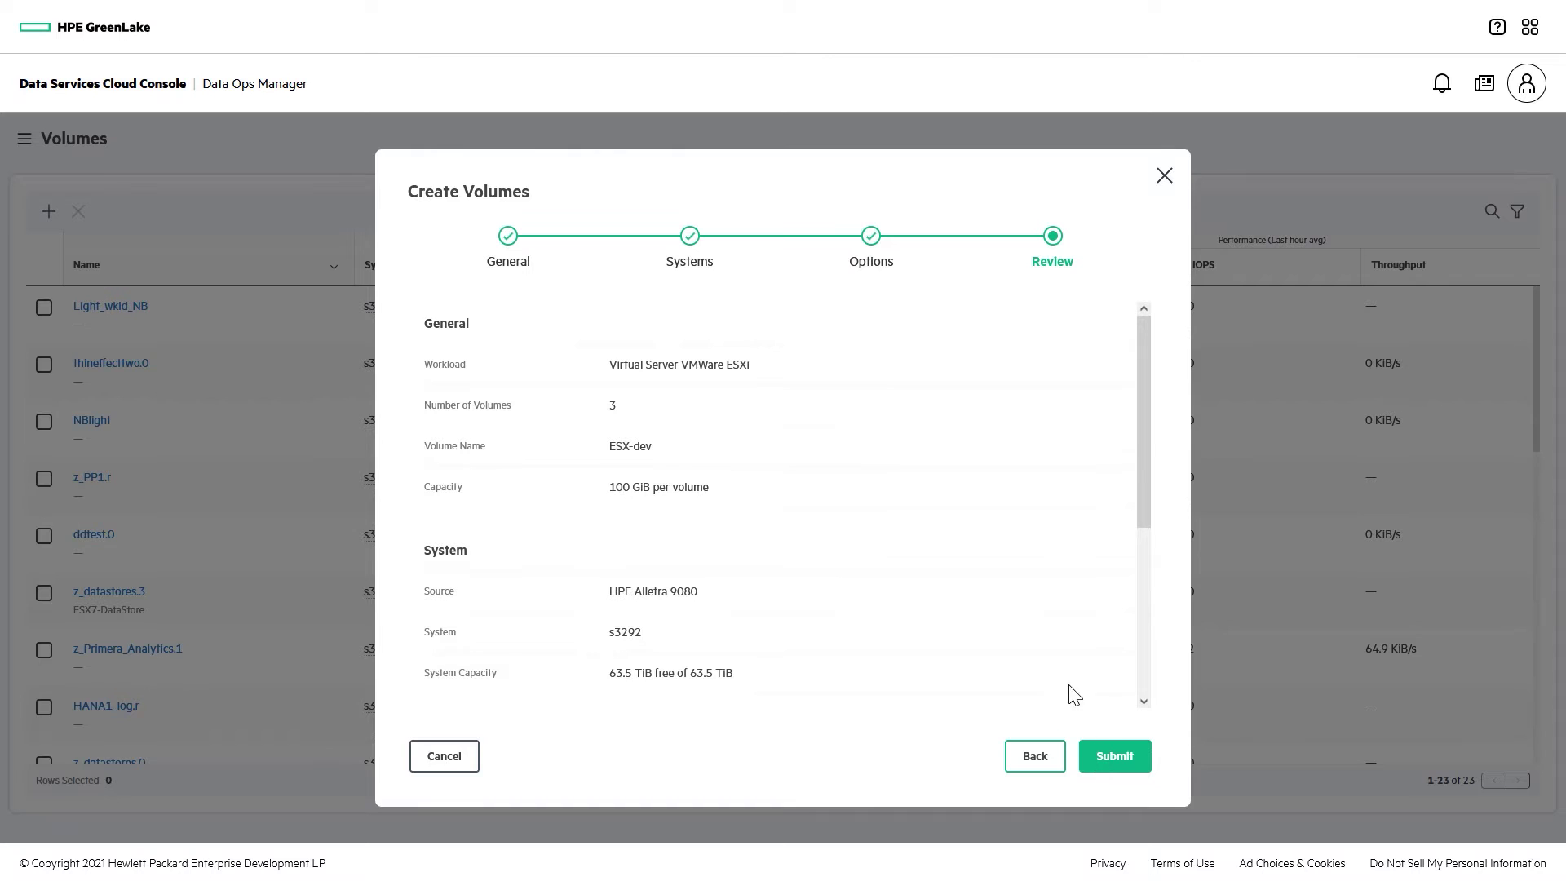
{"action": "scroll", "coordinate": [1048, 665], "scroll_direction": "down", "scroll_amount": 4}
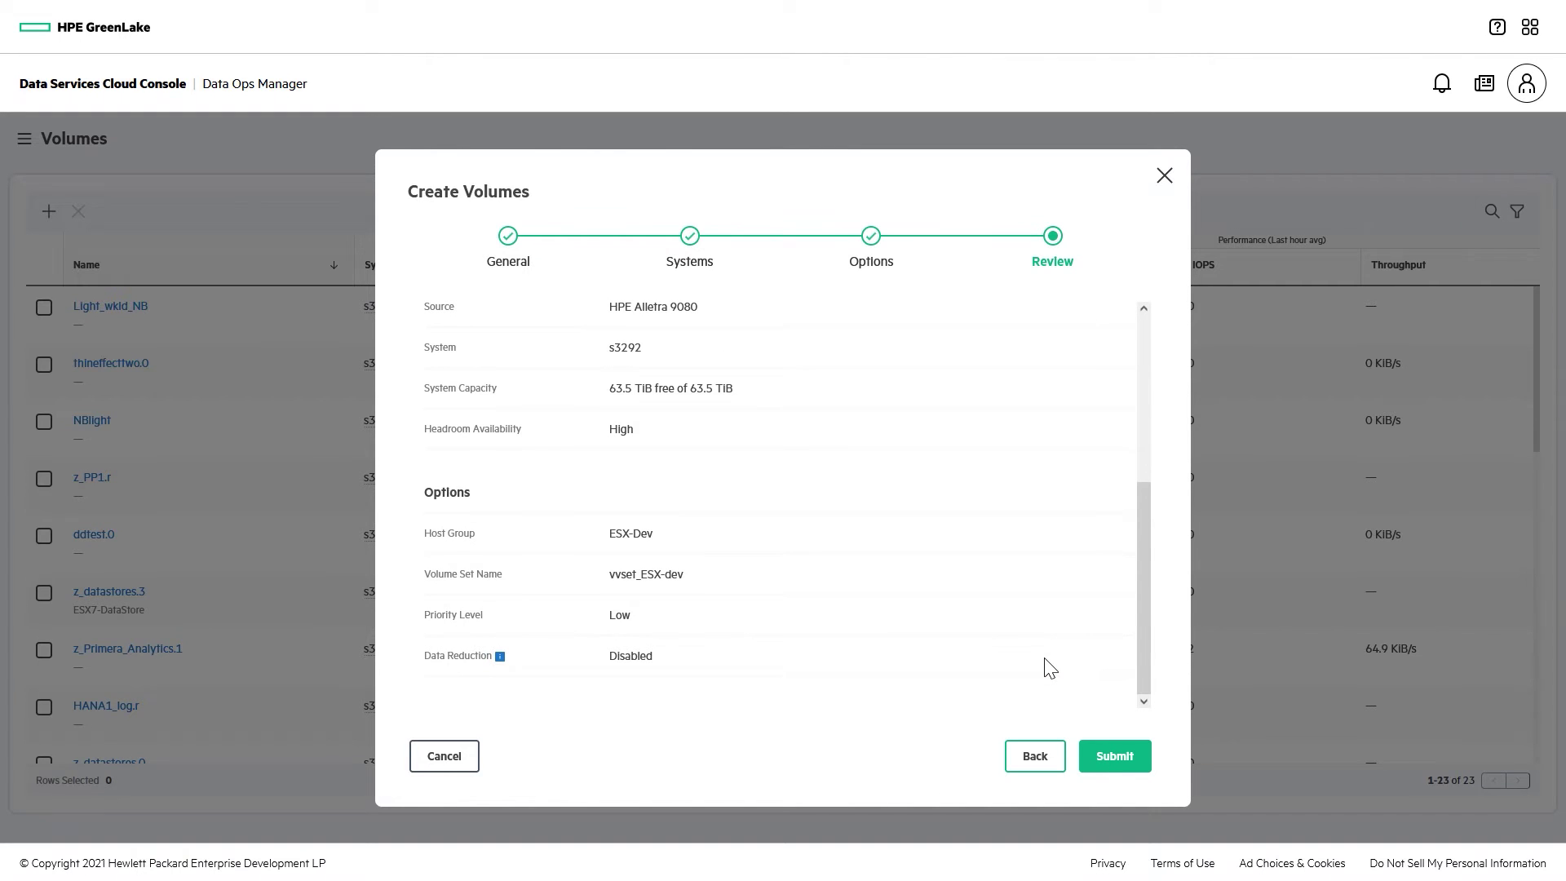
{"action": "left_click", "coordinate": [1113, 758]}
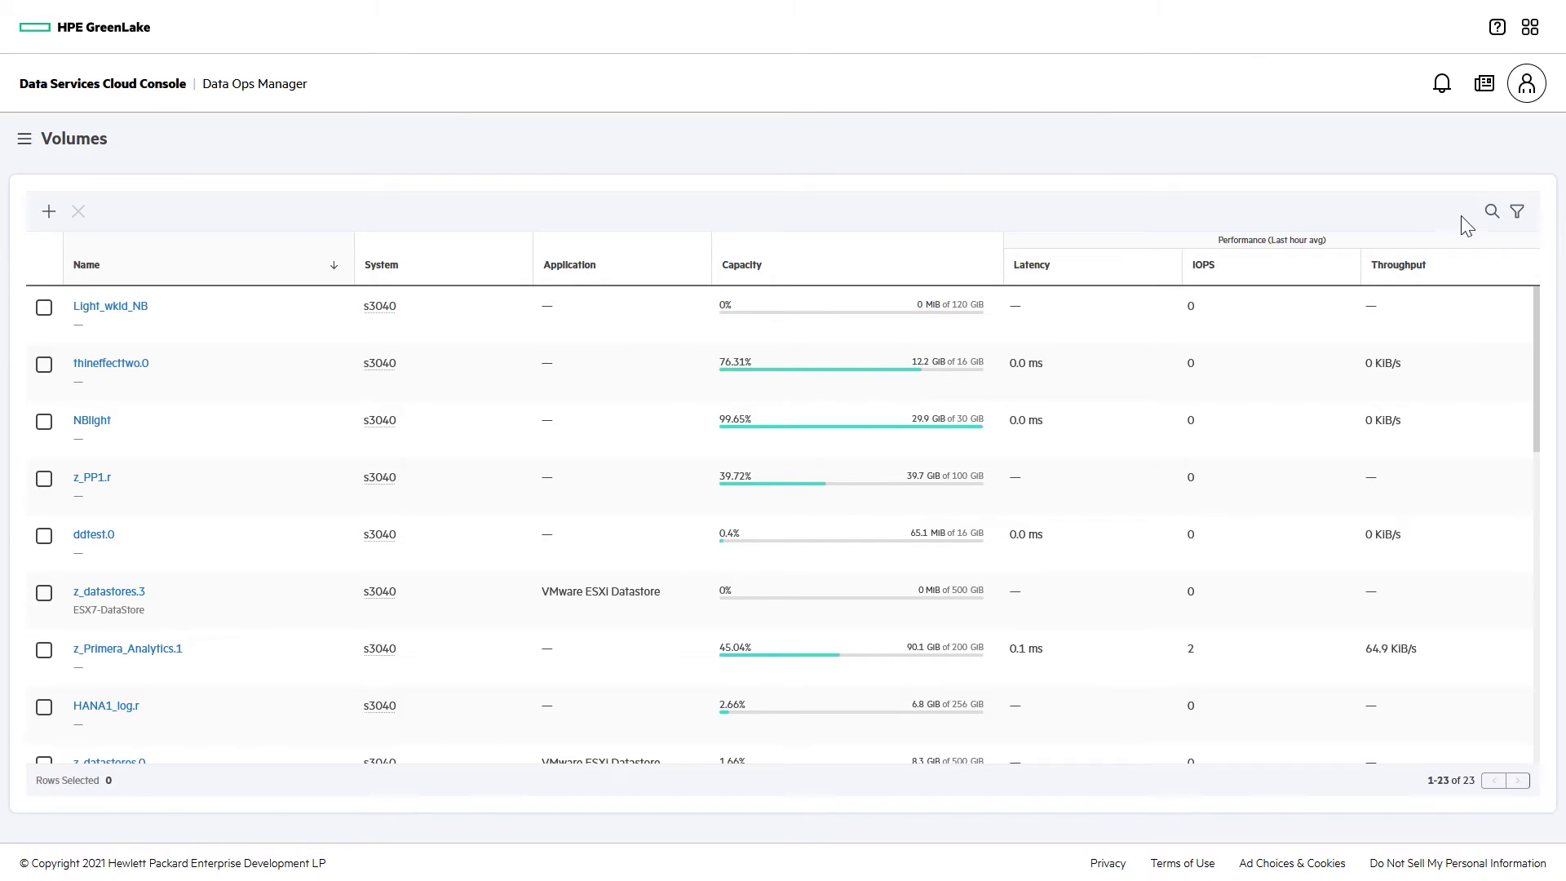
Search volumes for 'esx', open ESX-dev.0, and go to its vvset_ESX-dev volume set
{"action": "left_click", "coordinate": [1490, 216]}
{"action": "type", "text": "esx"}
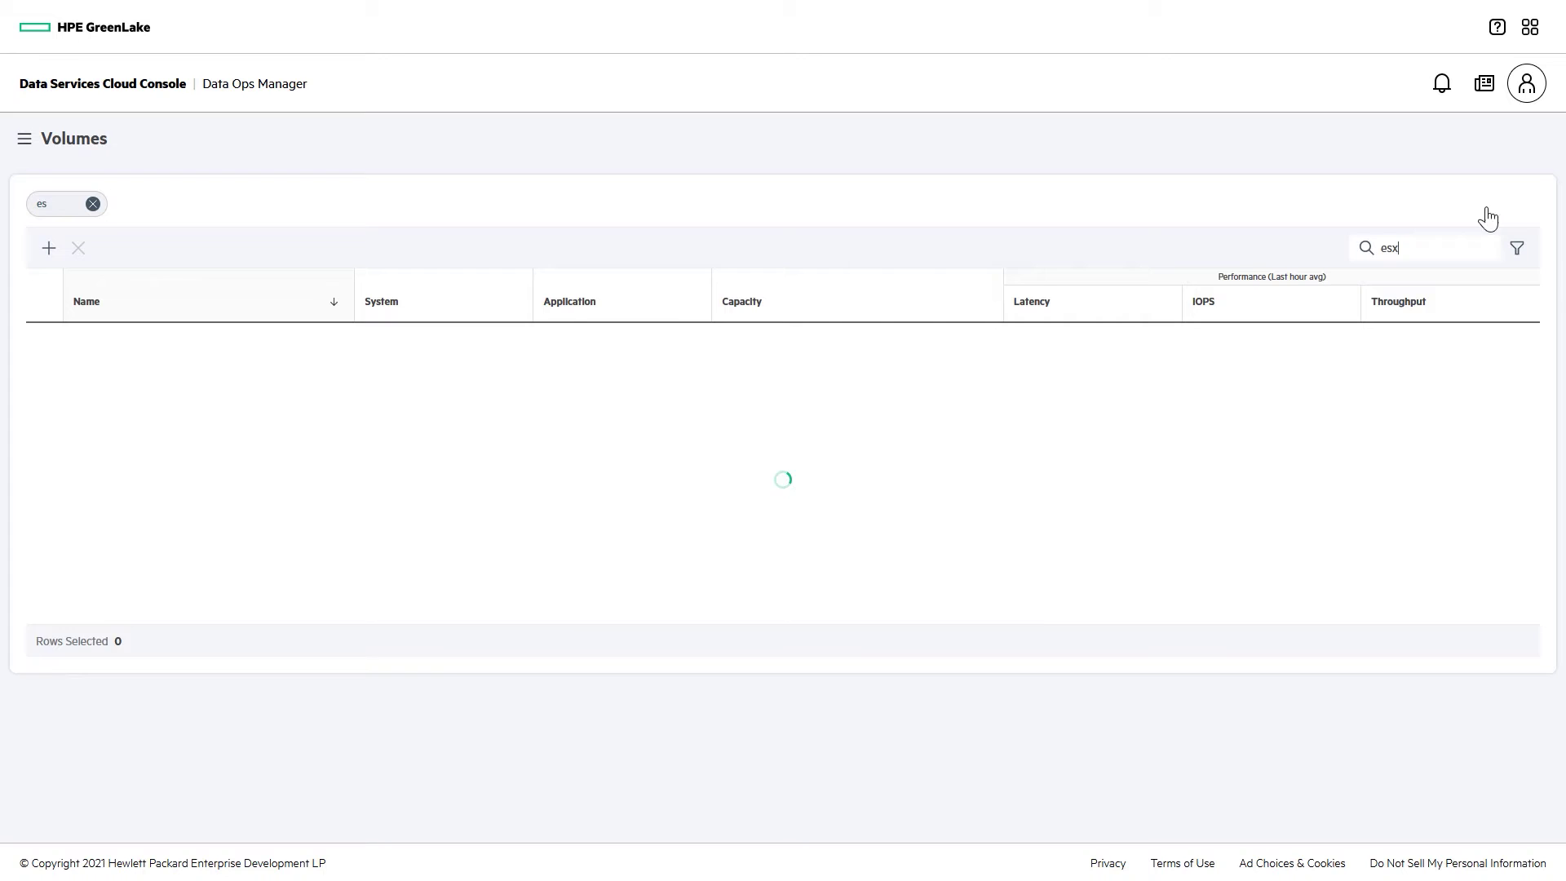
{"action": "left_click", "coordinate": [86, 514]}
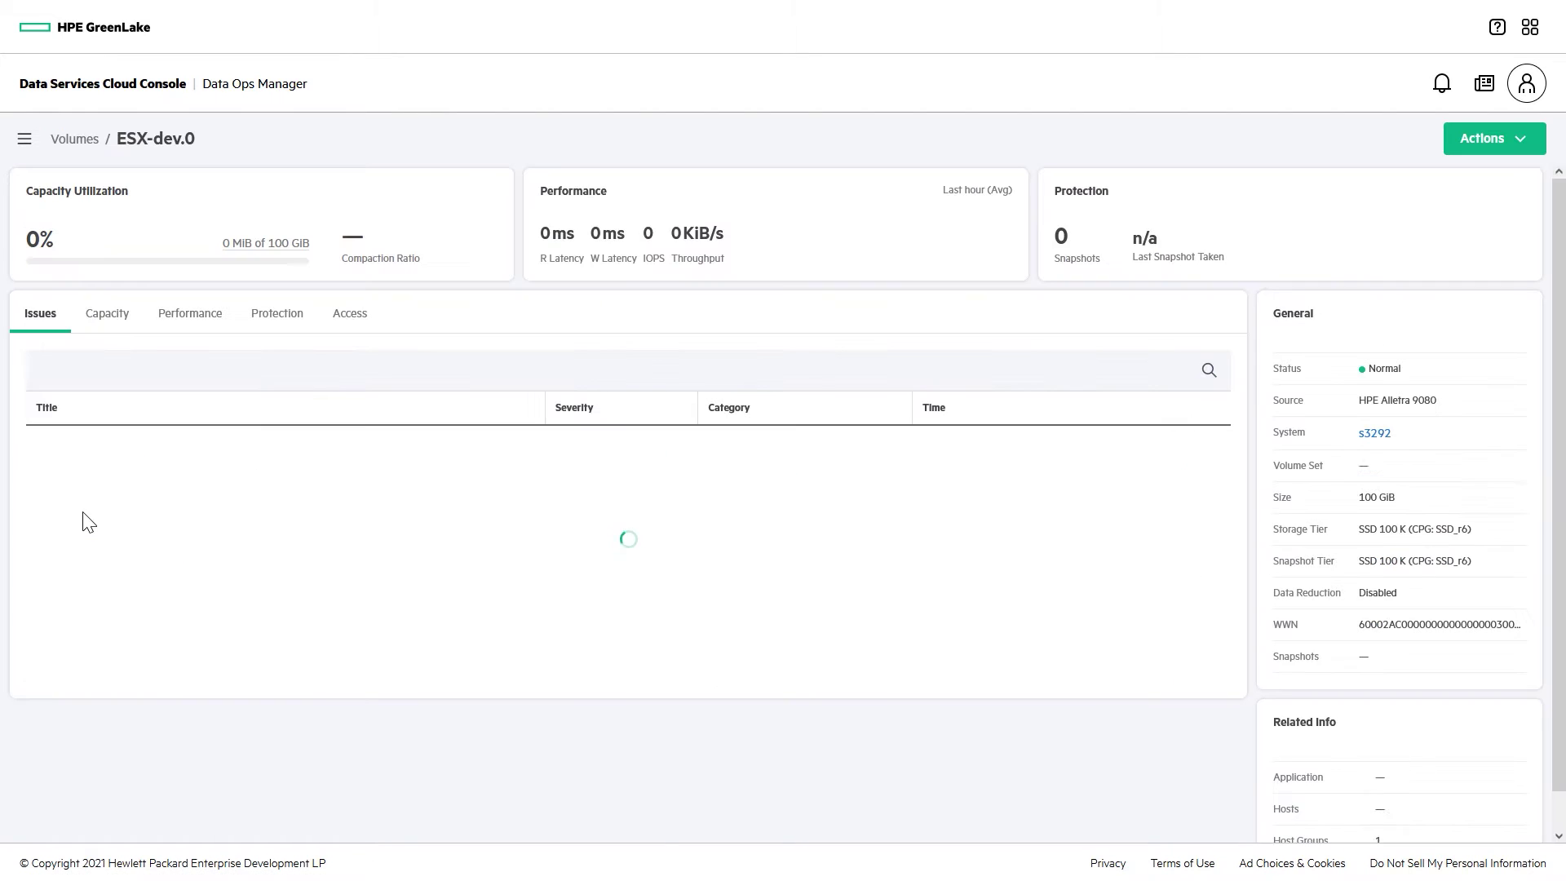
{"action": "left_click", "coordinate": [1387, 466]}
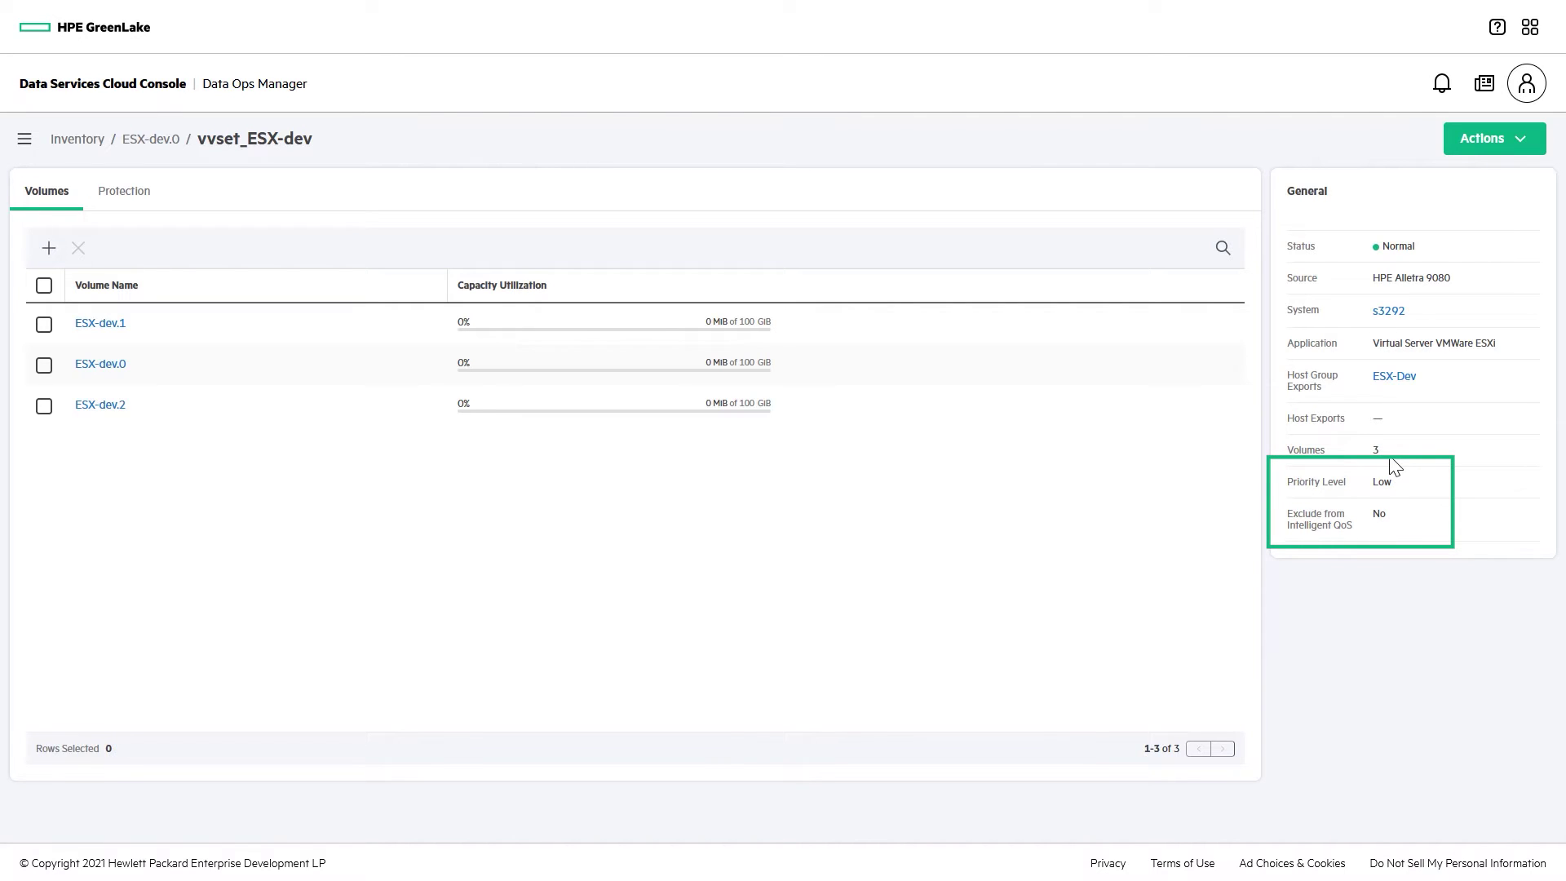
Try High priority and Intelligent QoS exclusion on the volume set, then cancel the edits
{"action": "left_click", "coordinate": [1516, 145]}
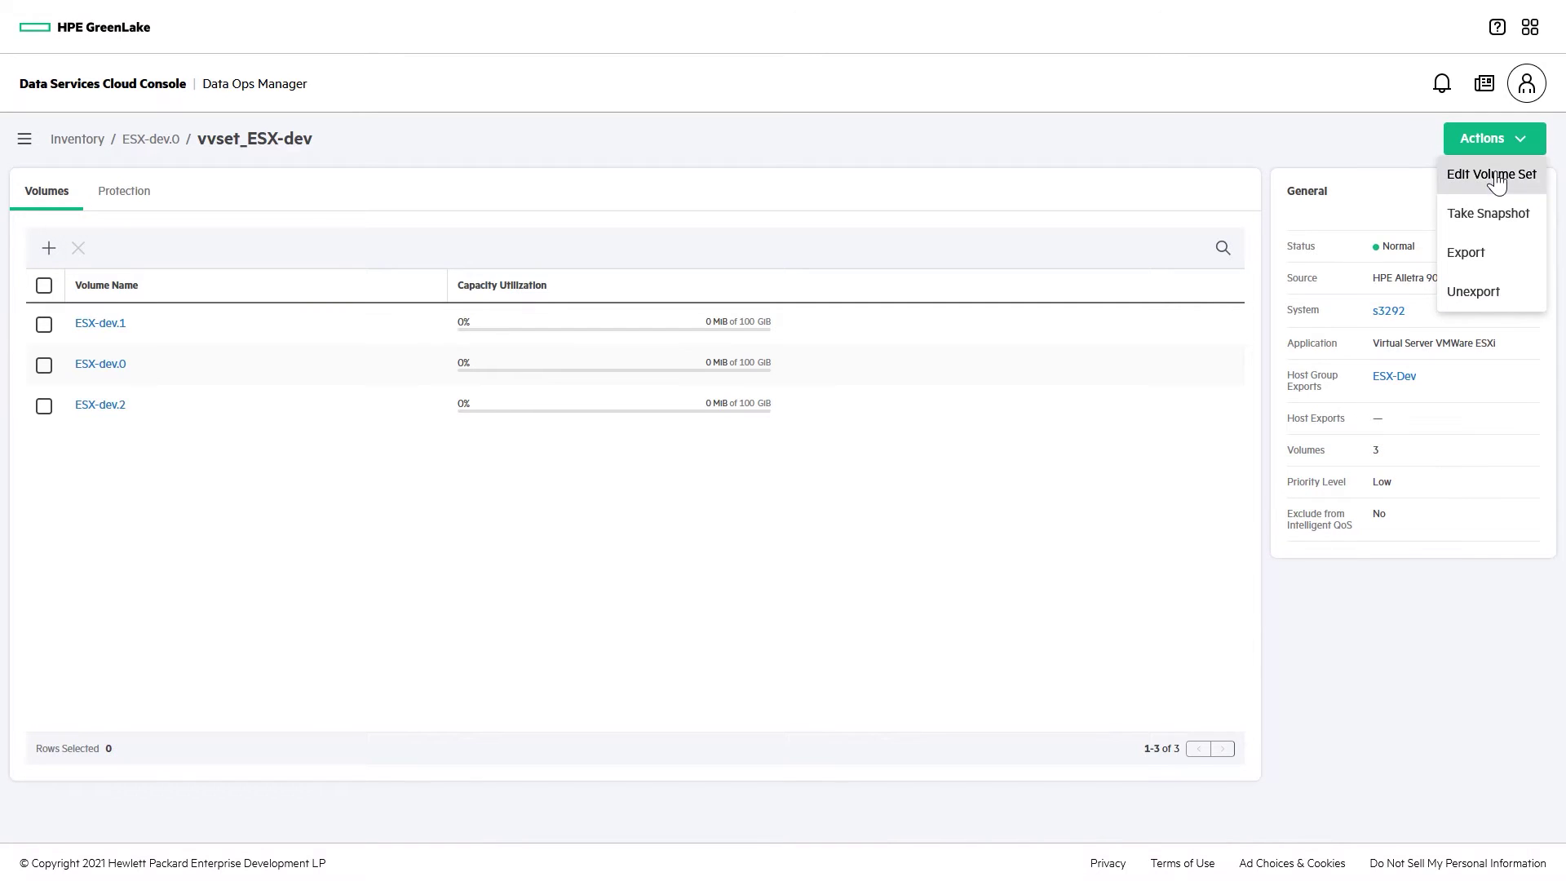
{"action": "left_click", "coordinate": [1495, 175]}
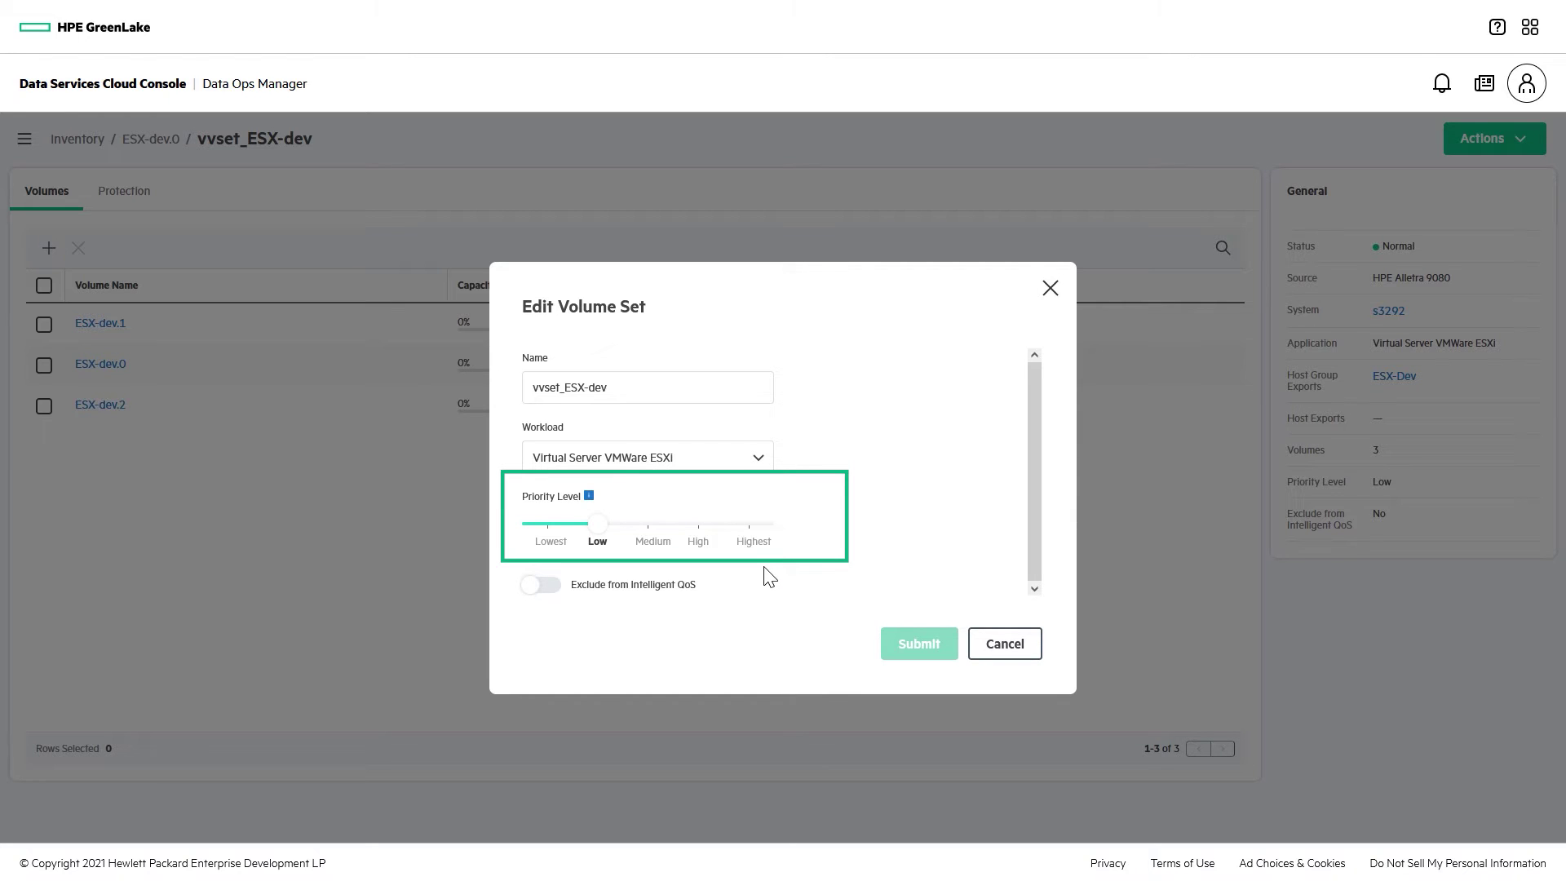
{"action": "left_click", "coordinate": [698, 528]}
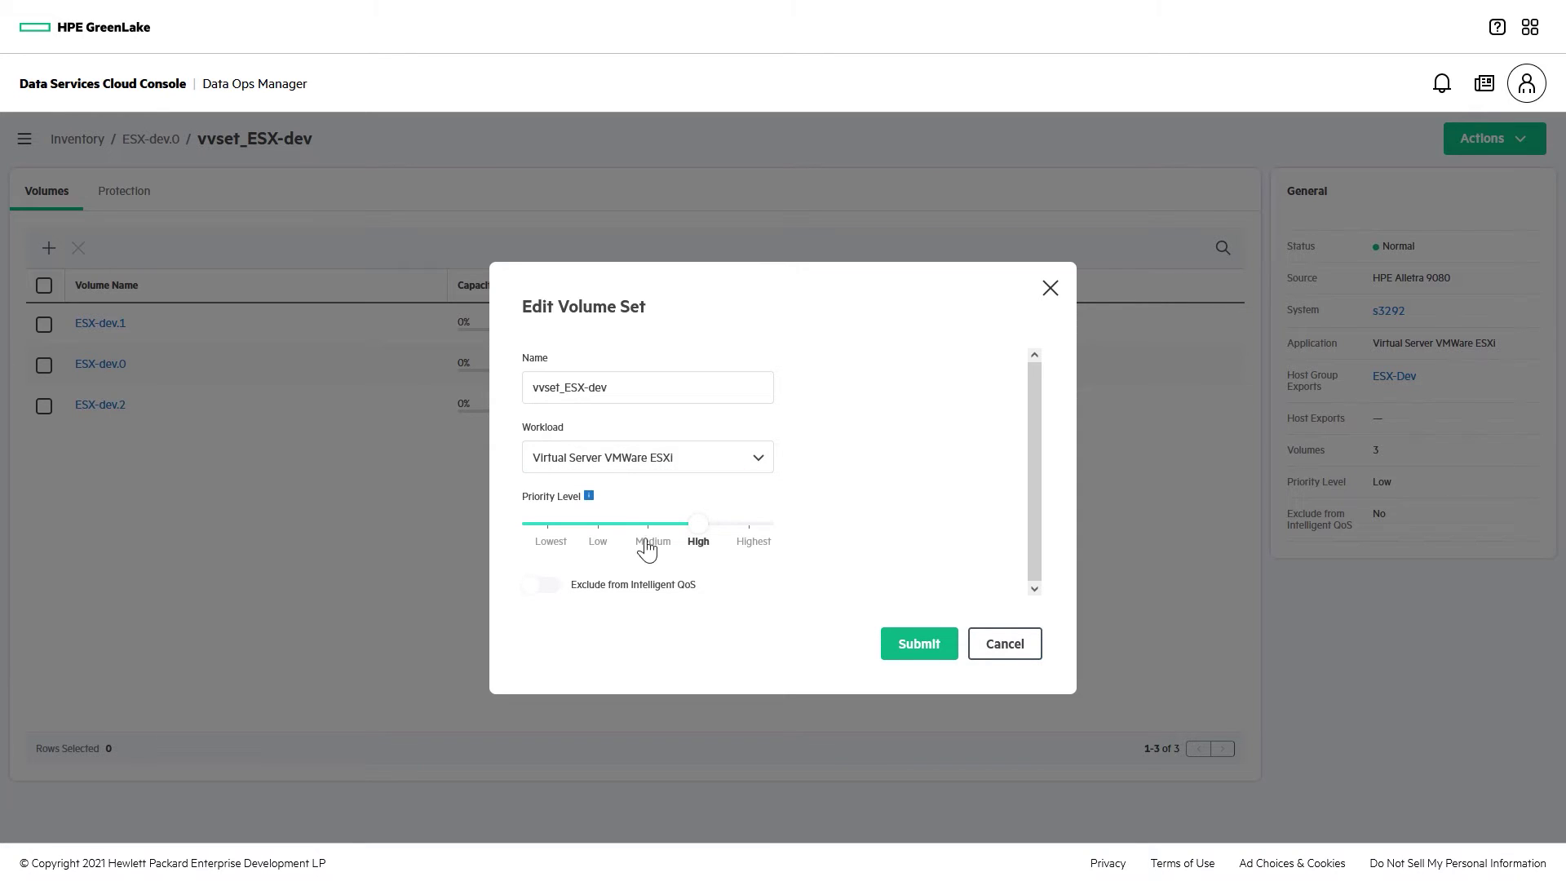
{"action": "left_click", "coordinate": [598, 526]}
{"action": "left_click", "coordinate": [559, 594]}
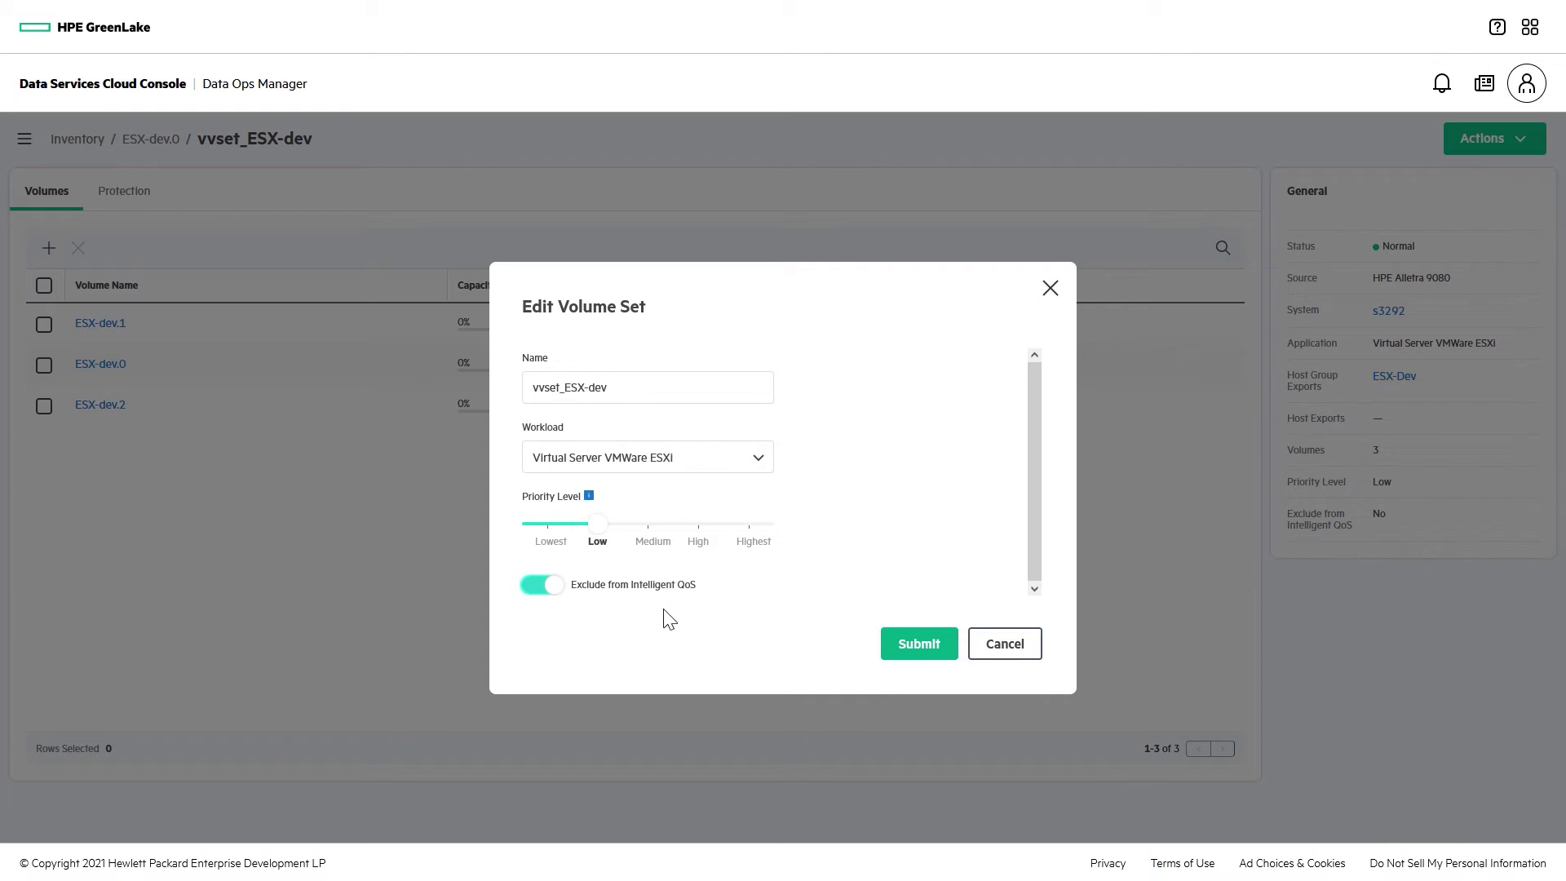
{"action": "left_click", "coordinate": [1003, 644]}
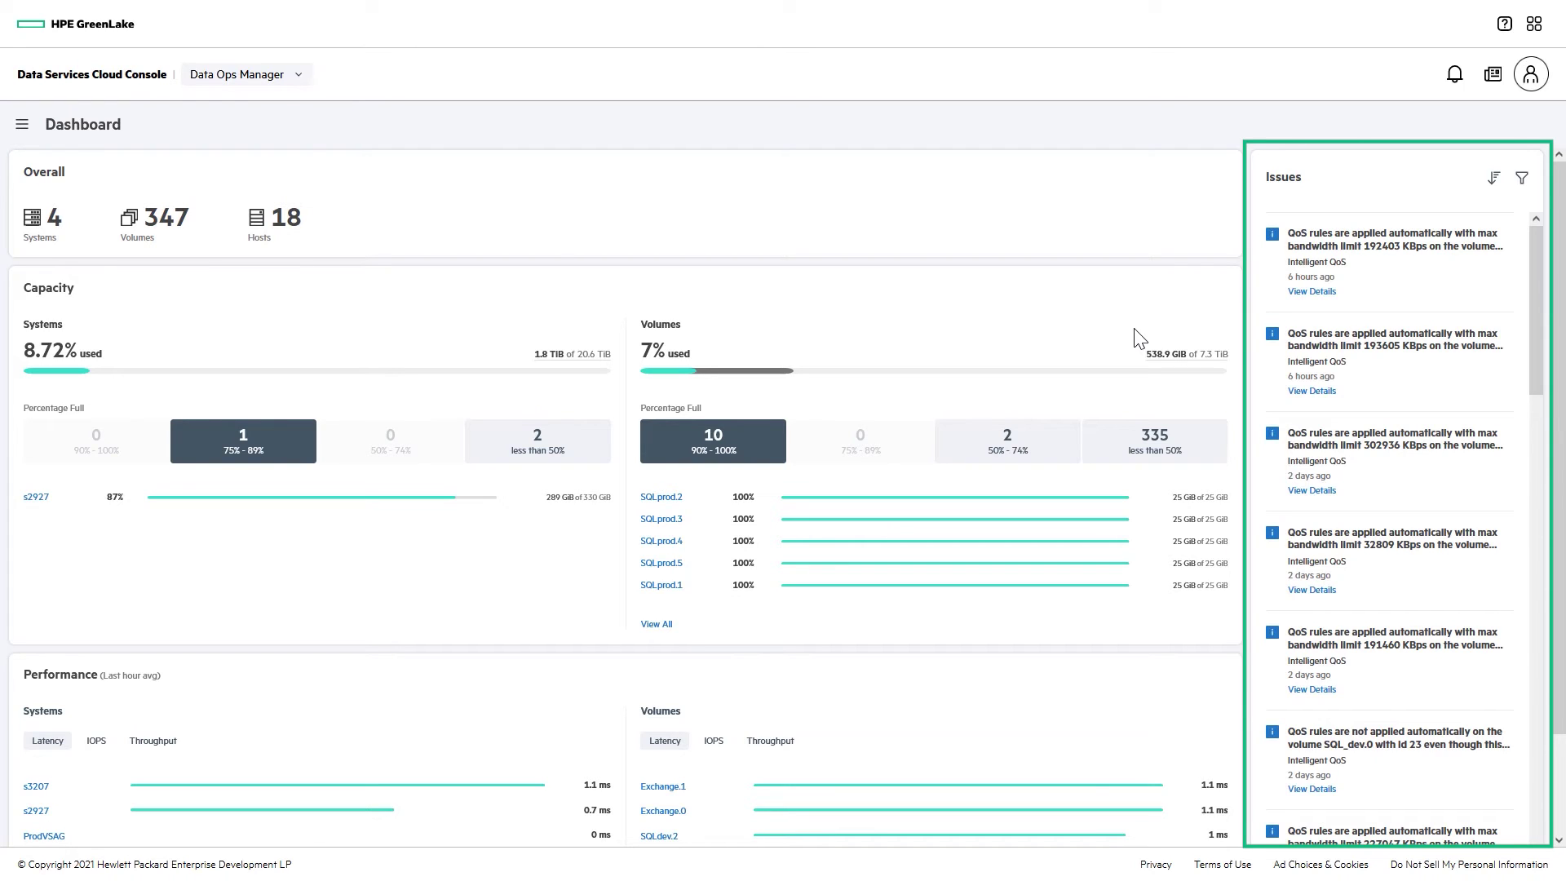
Open the details of the first Intelligent QoS issue on the dashboard
{"action": "left_click", "coordinate": [1304, 295]}
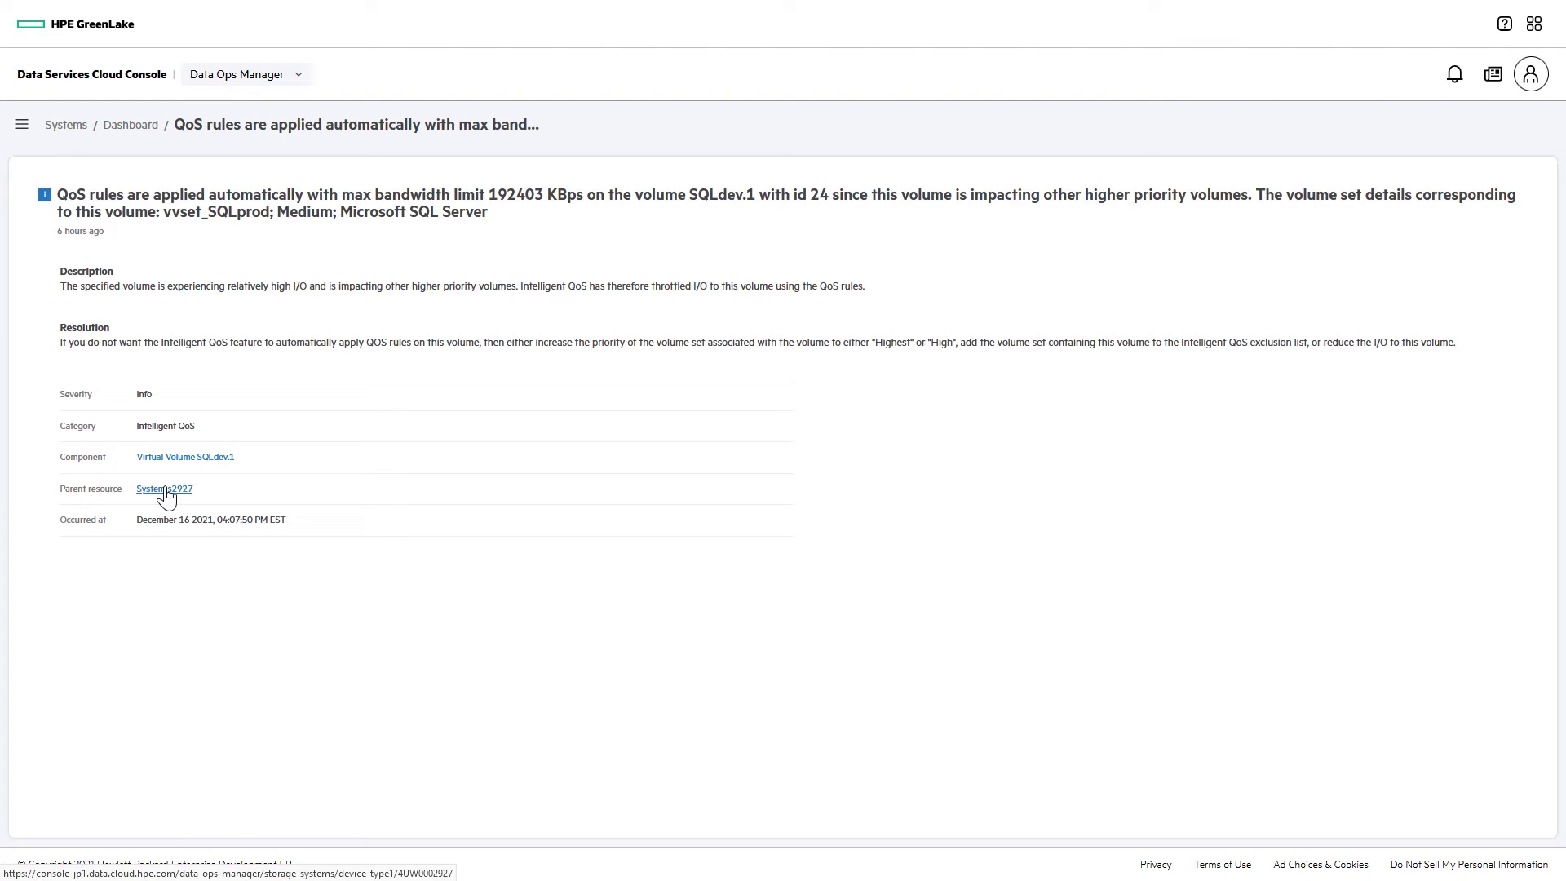
Open system s2927 and list the volumes capped by a QoS event on its charts
{"action": "left_click", "coordinate": [165, 490]}
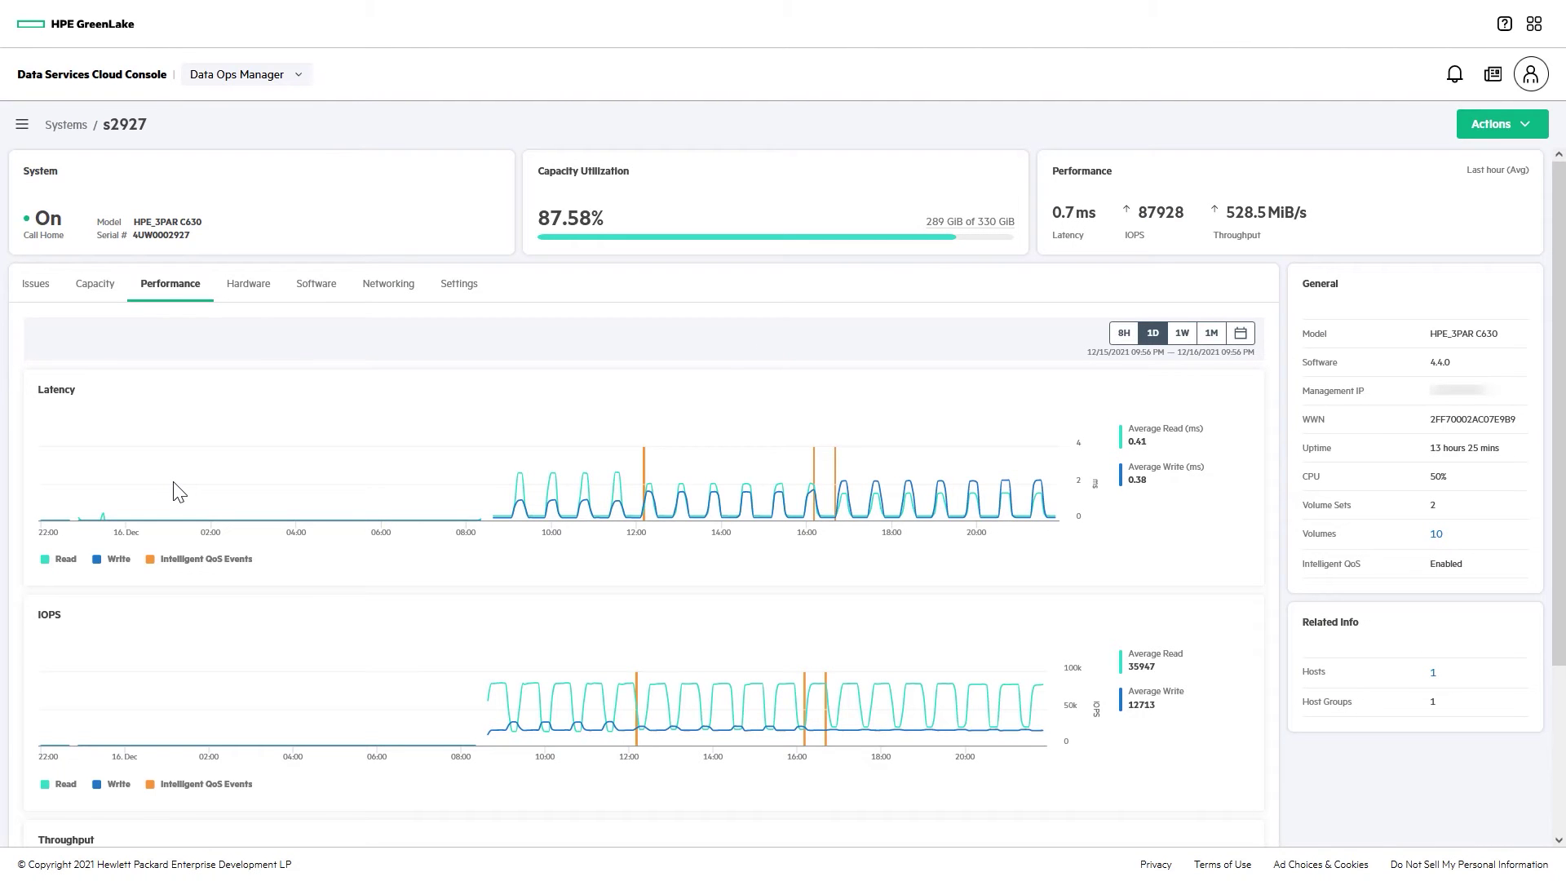
{"action": "scroll", "coordinate": [179, 491], "scroll_direction": "down", "scroll_amount": 3}
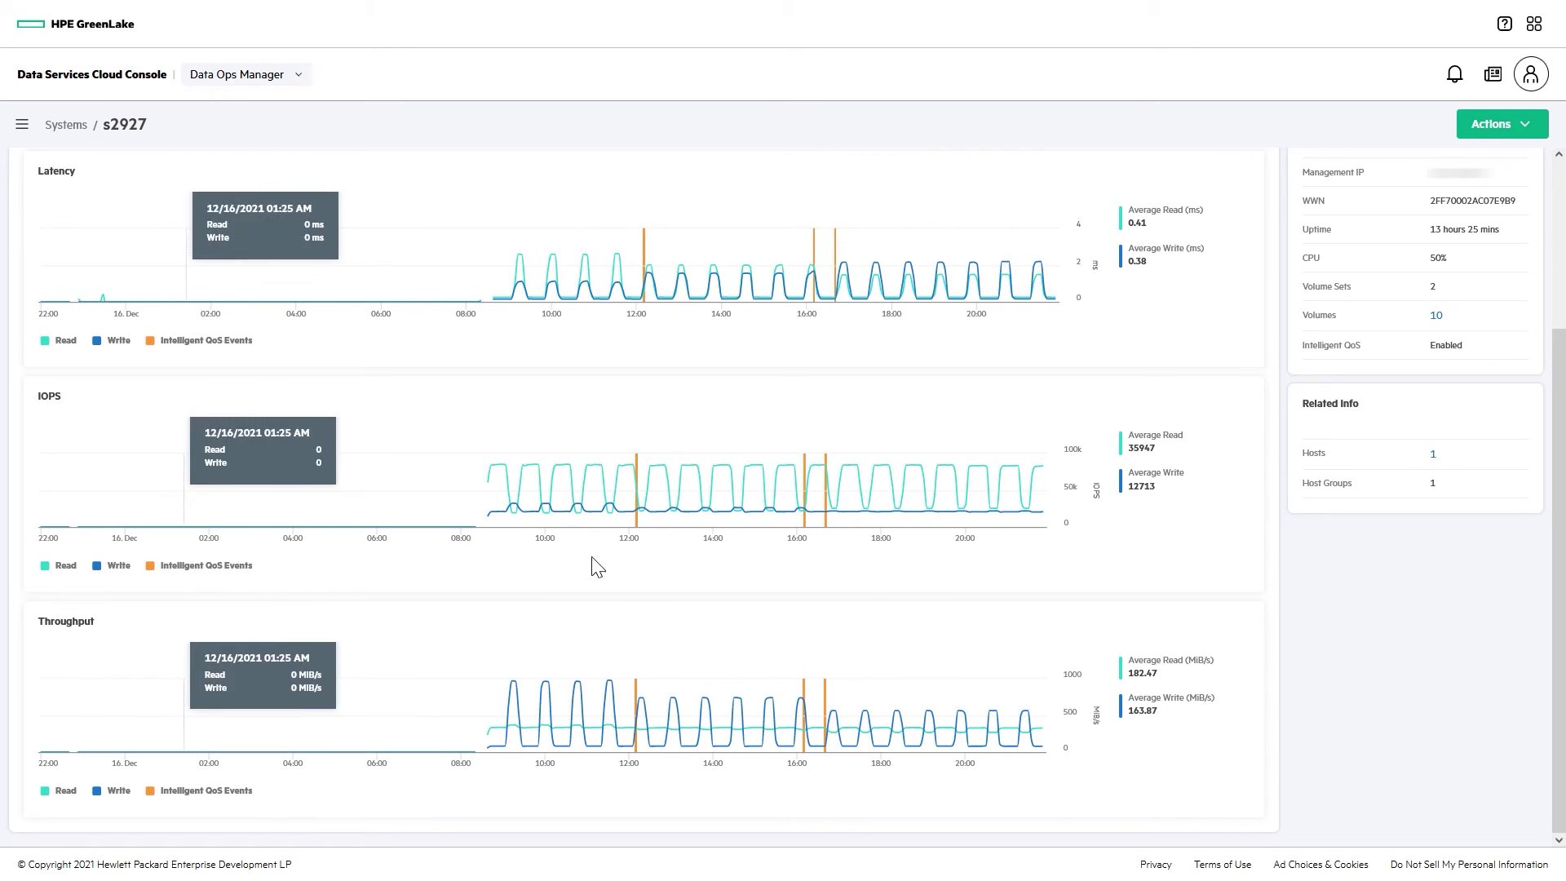
{"action": "mouse_move", "coordinate": [830, 532]}
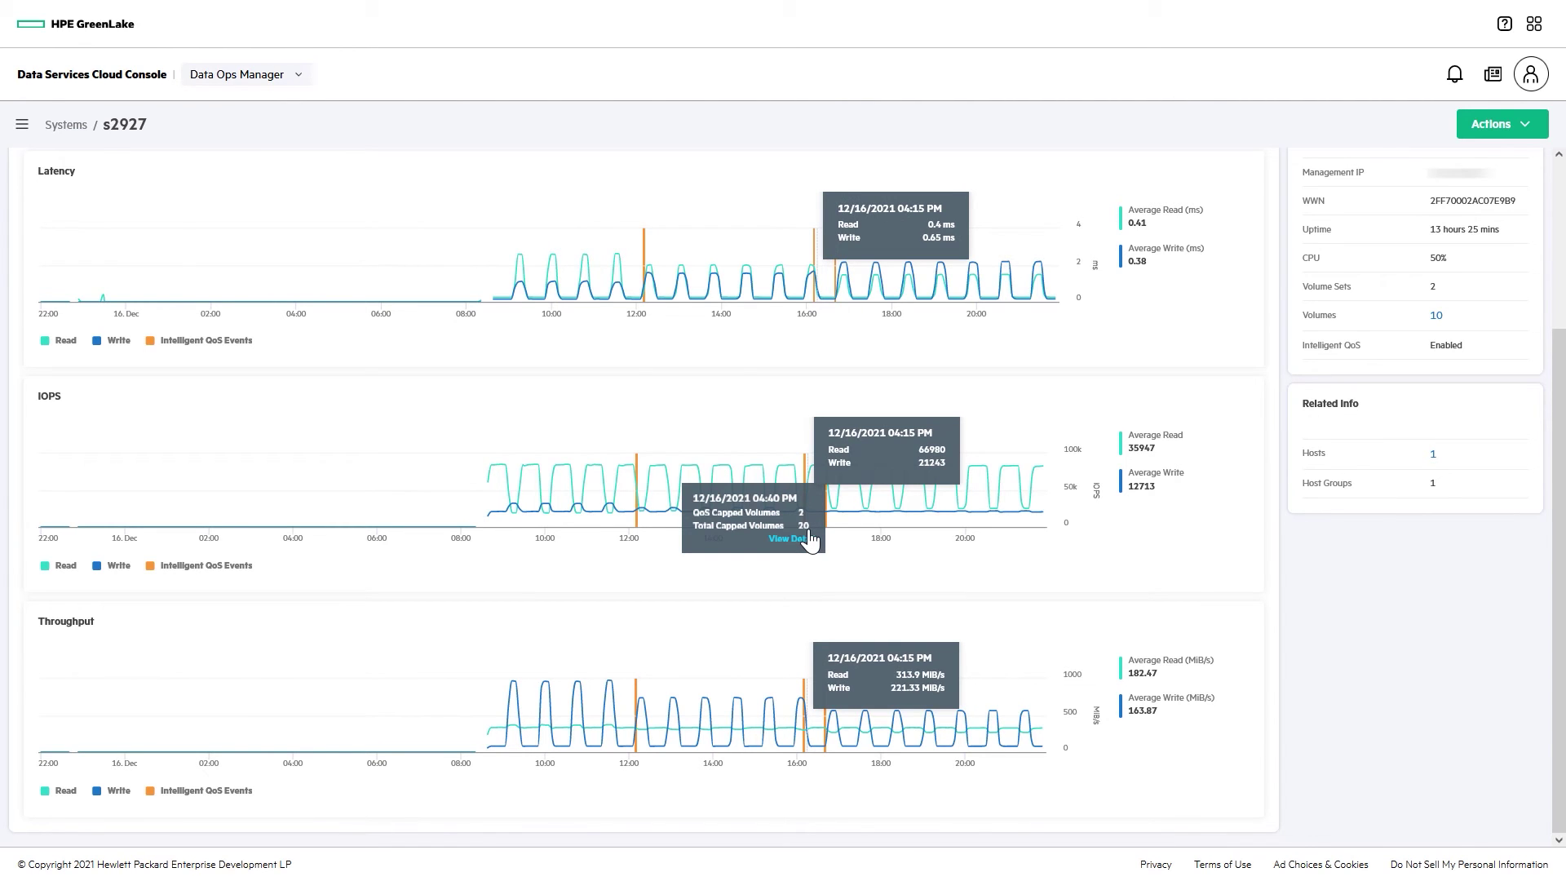
{"action": "left_click", "coordinate": [810, 540]}
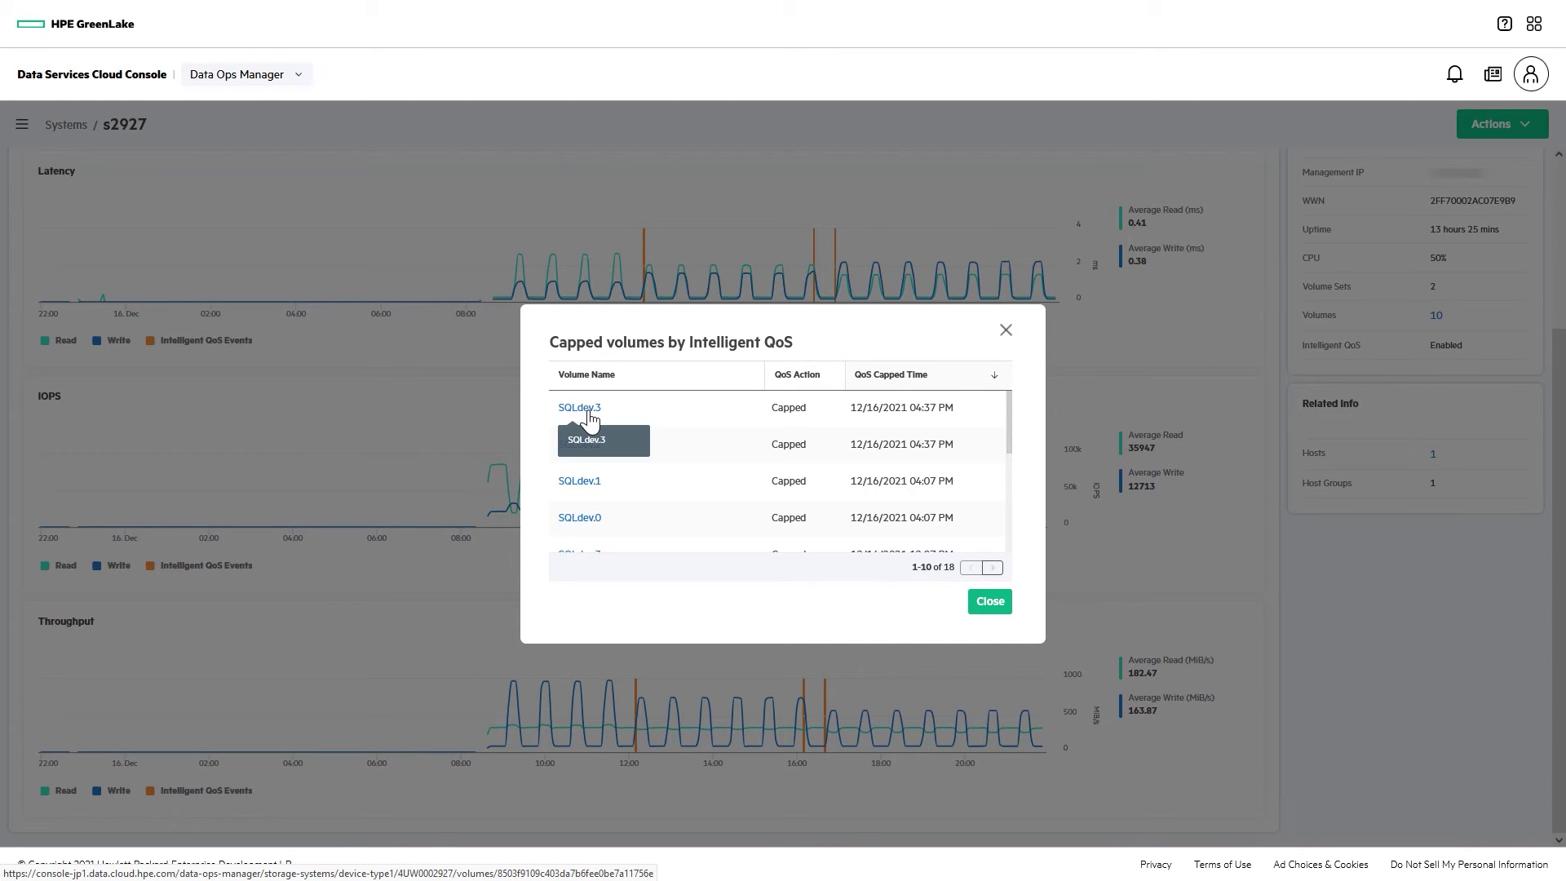
Open volume SQLdev.3 and view its throughput chart with the 183.58 MiB/s threshold
{"action": "left_click", "coordinate": [580, 407]}
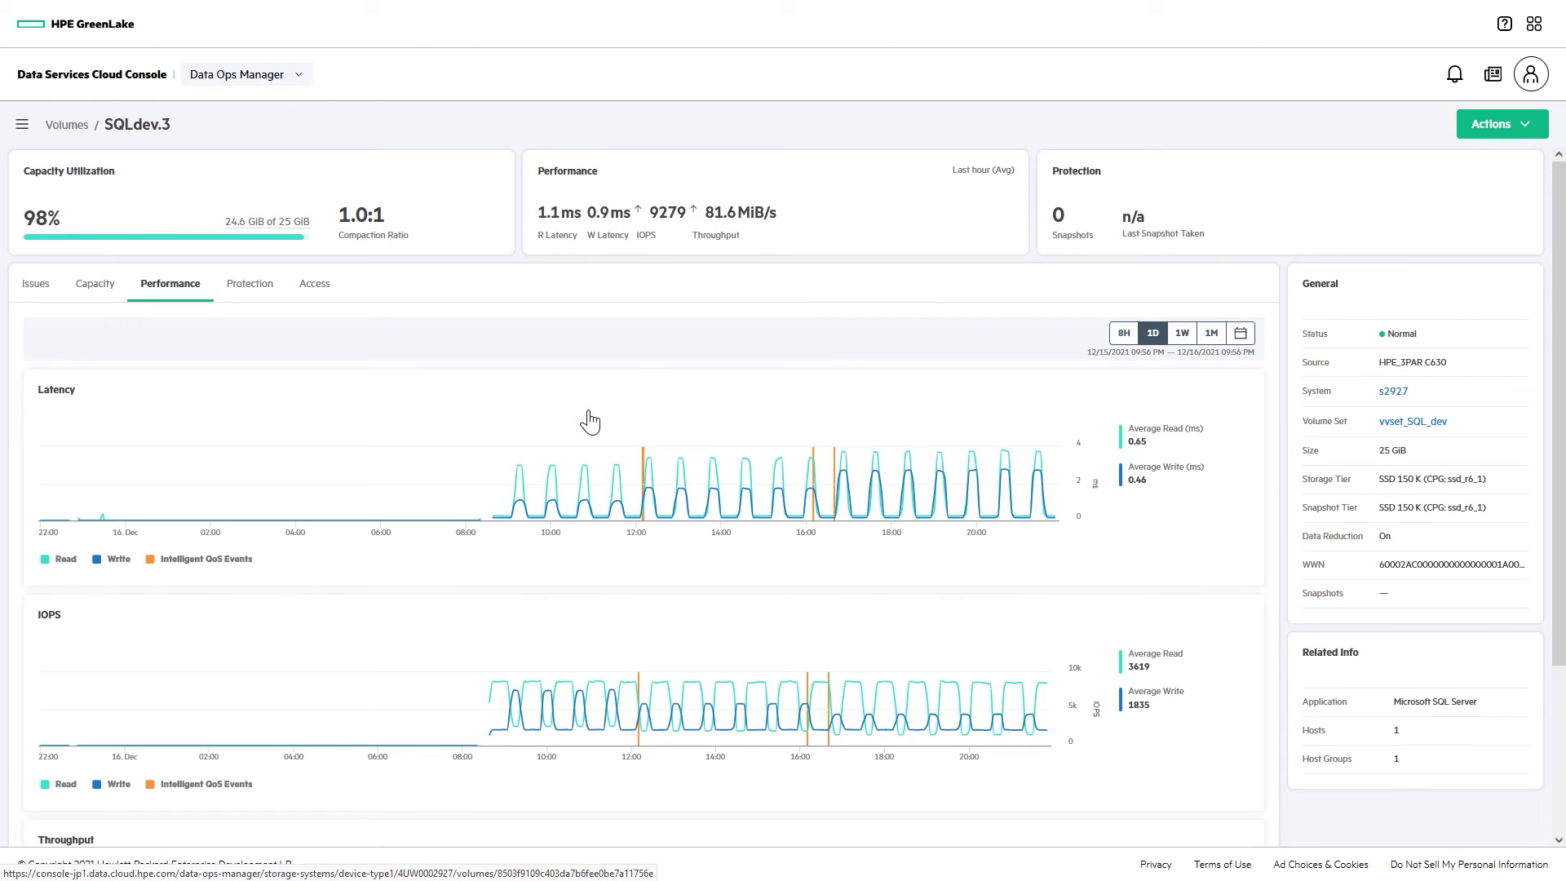
{"action": "scroll", "coordinate": [591, 420], "scroll_direction": "down", "scroll_amount": 3}
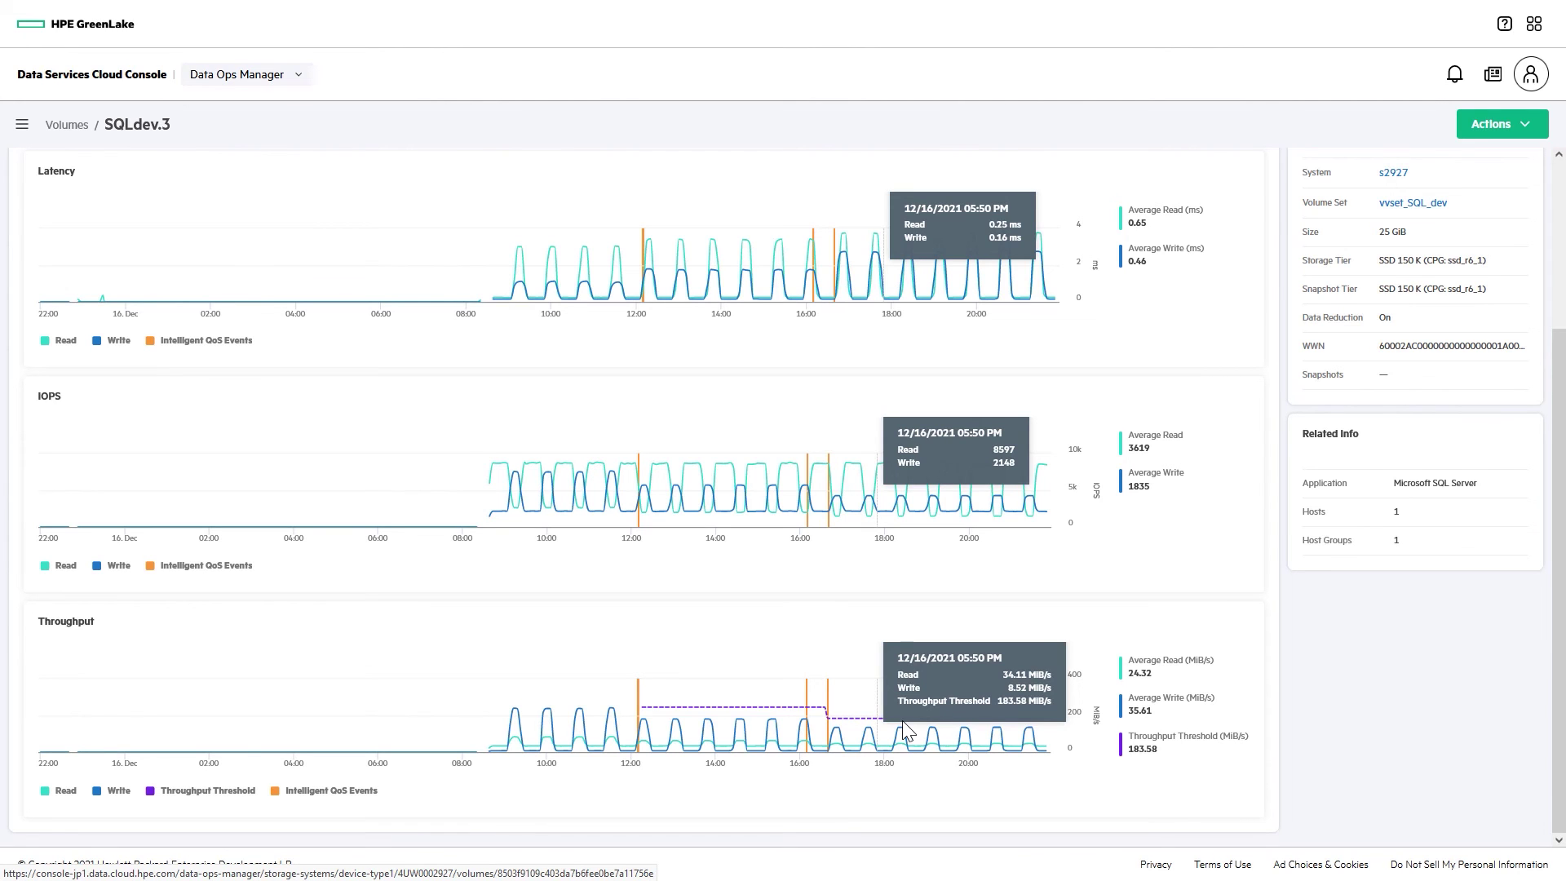
Open volume SQLprod.3 from the volume list and review its performance charts
{"action": "left_click", "coordinate": [67, 125]}
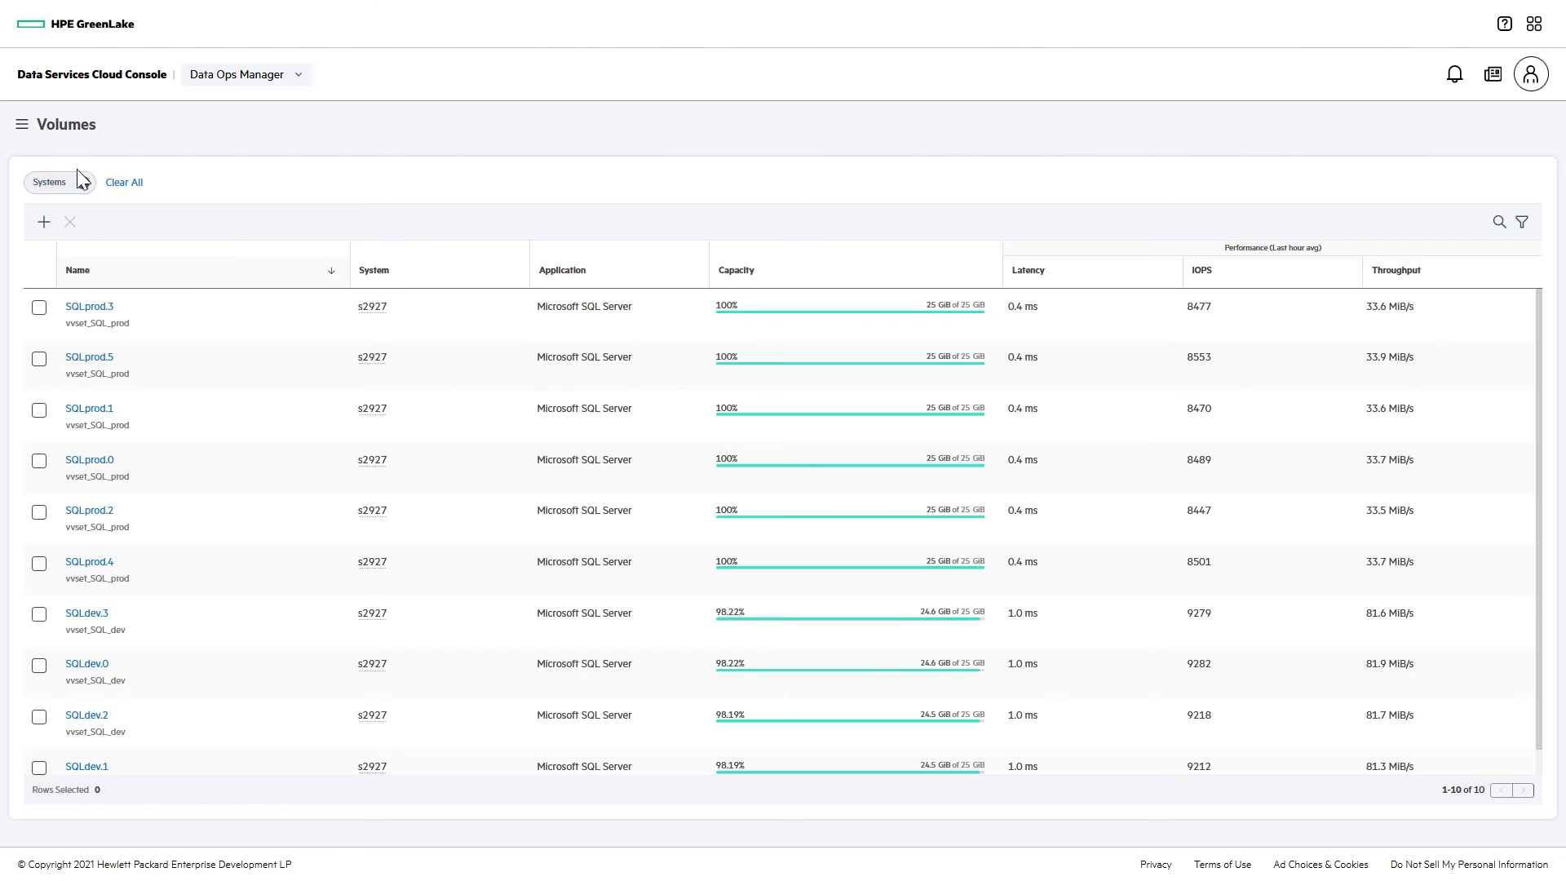
{"action": "left_click", "coordinate": [85, 311]}
{"action": "scroll", "coordinate": [85, 315], "scroll_direction": "down", "scroll_amount": 3}
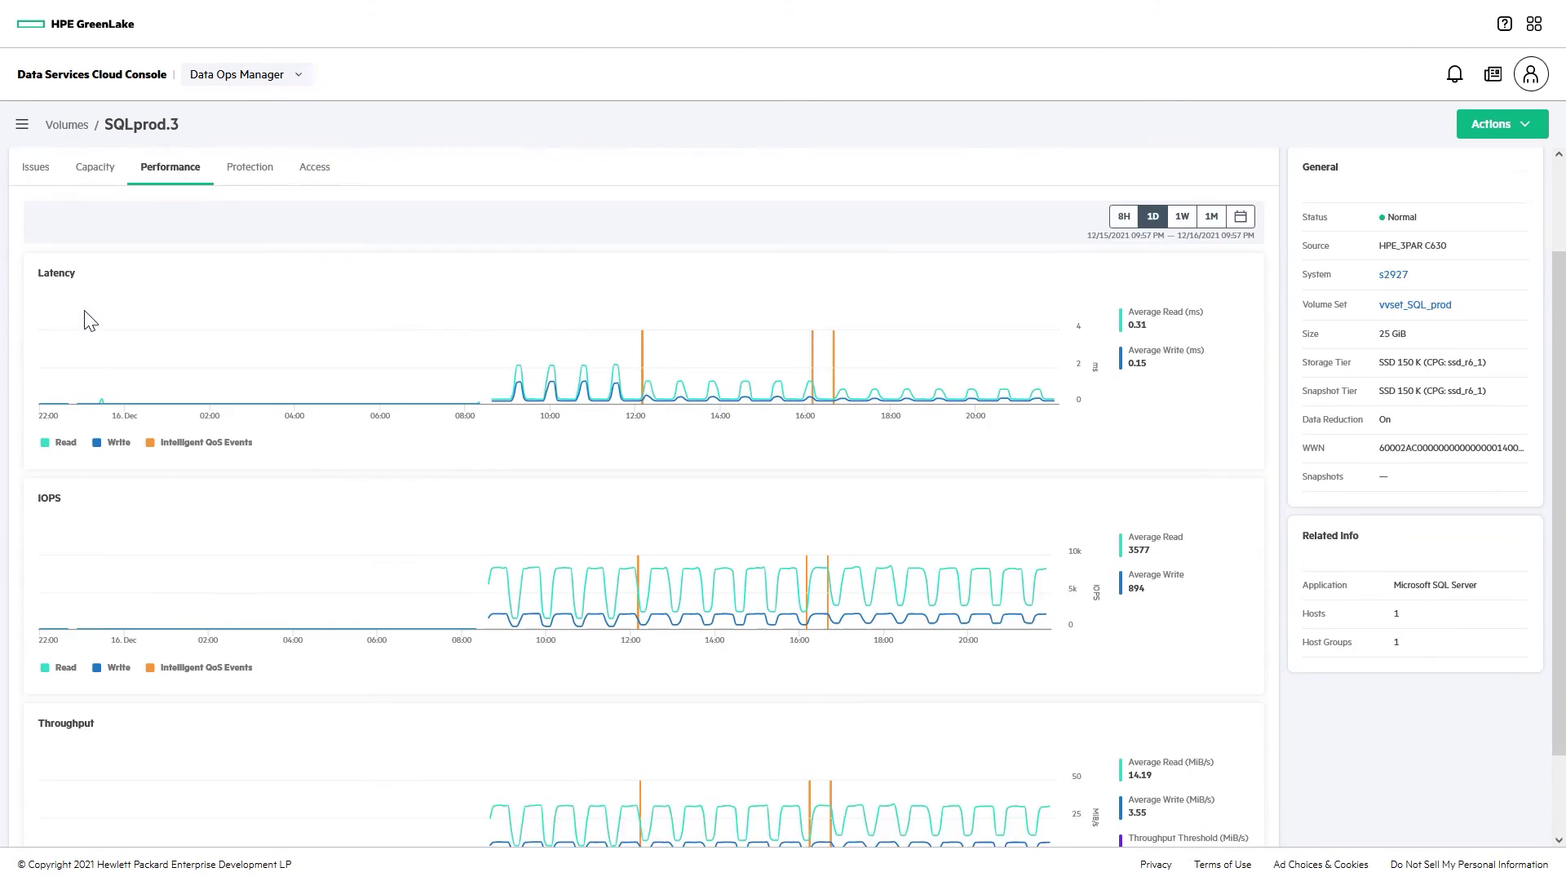